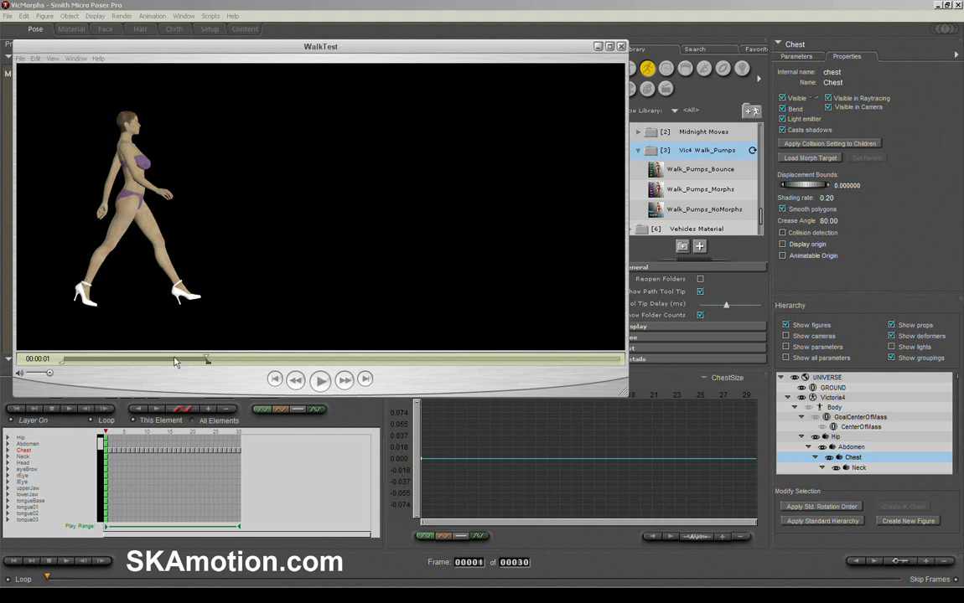
- Scrub forward and back through the WalkTest movie to review the walk, and close the movie player
{"action": "left_click_drag", "start_coordinate": [207, 359], "coordinate": [280, 360]}
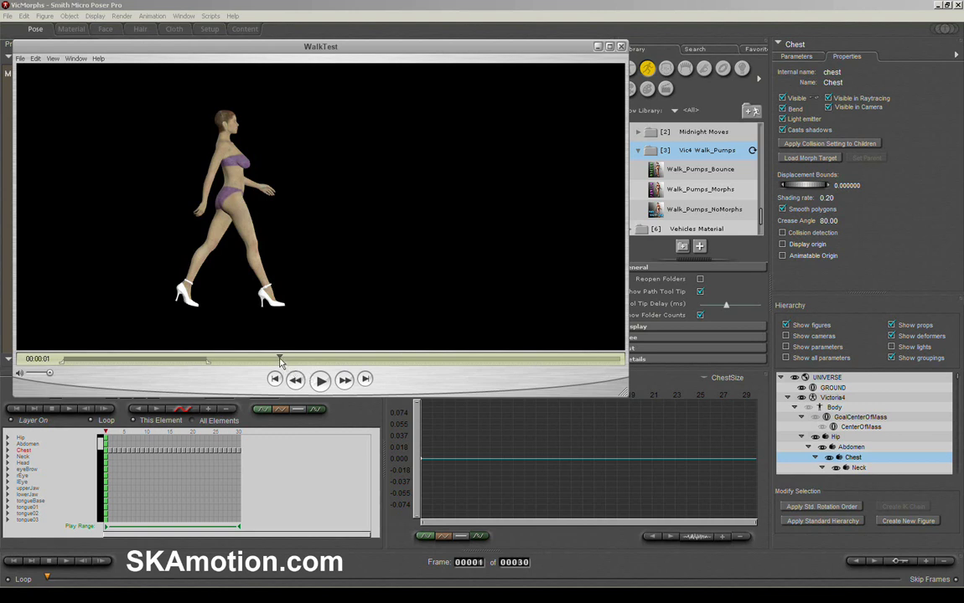
{"action": "left_click_drag", "start_coordinate": [280, 359], "coordinate": [217, 359]}
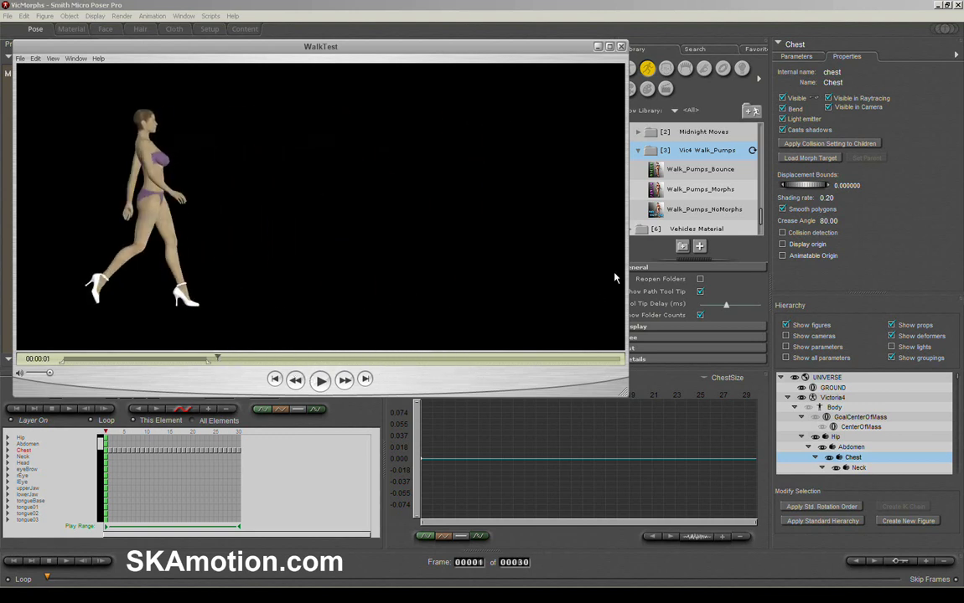
{"action": "left_click", "coordinate": [622, 46]}
- Select the Victoria4 figure's hip, its chest and the hip again in the preview
{"action": "left_click", "coordinate": [290, 201]}
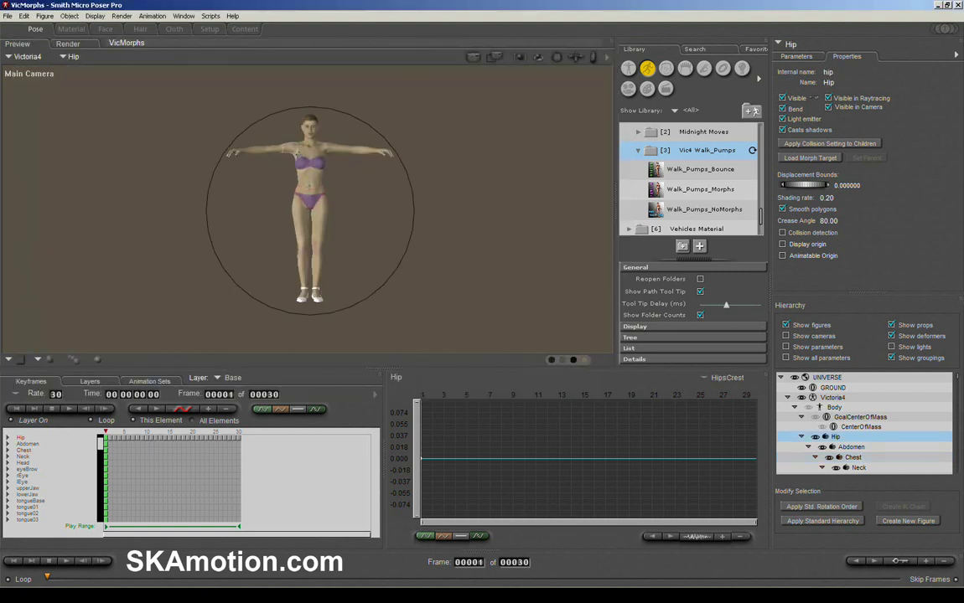
{"action": "left_click", "coordinate": [310, 156]}
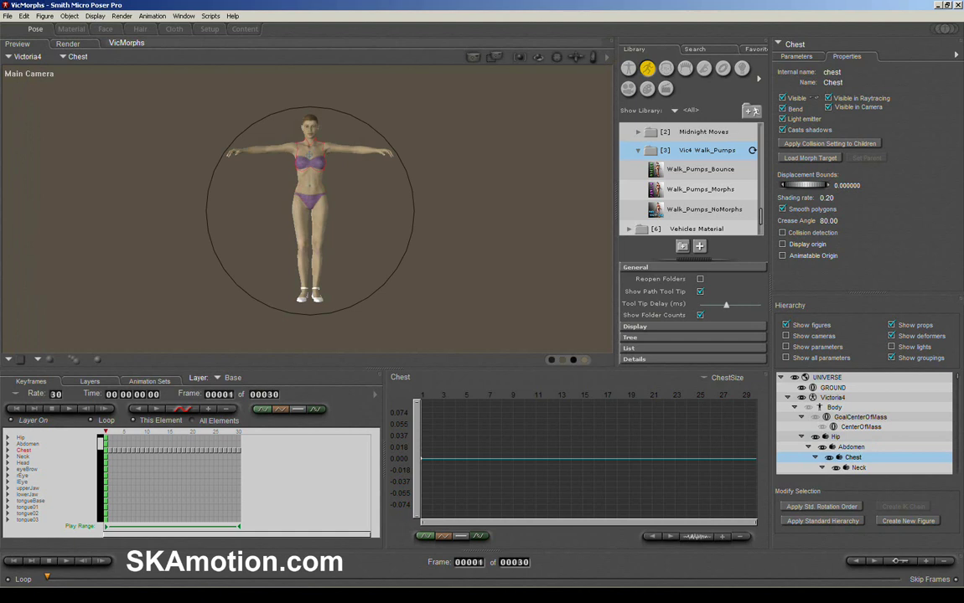
{"action": "left_click", "coordinate": [309, 187]}
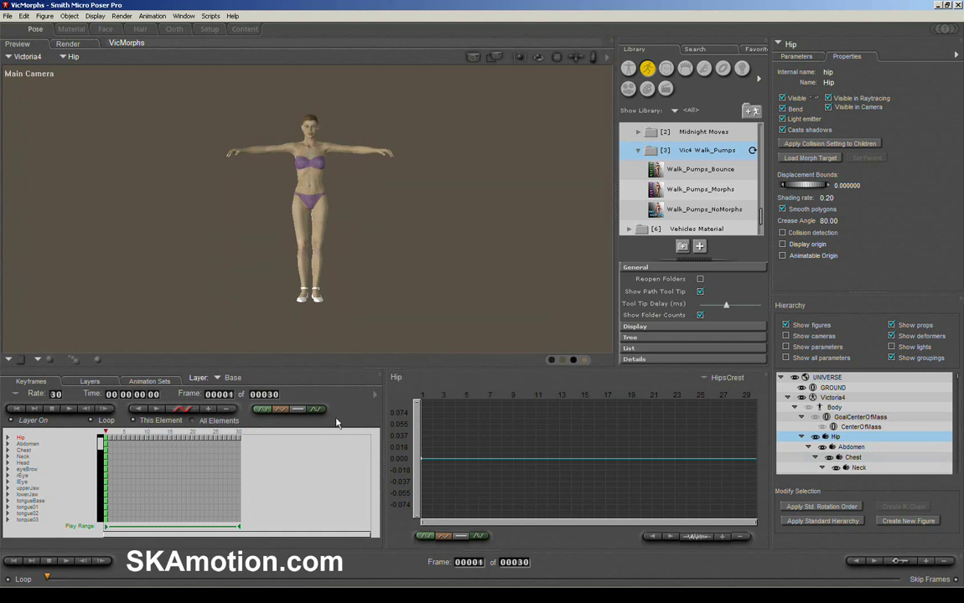
- Hide the Animation Palette and show it again
{"action": "left_click", "coordinate": [183, 16]}
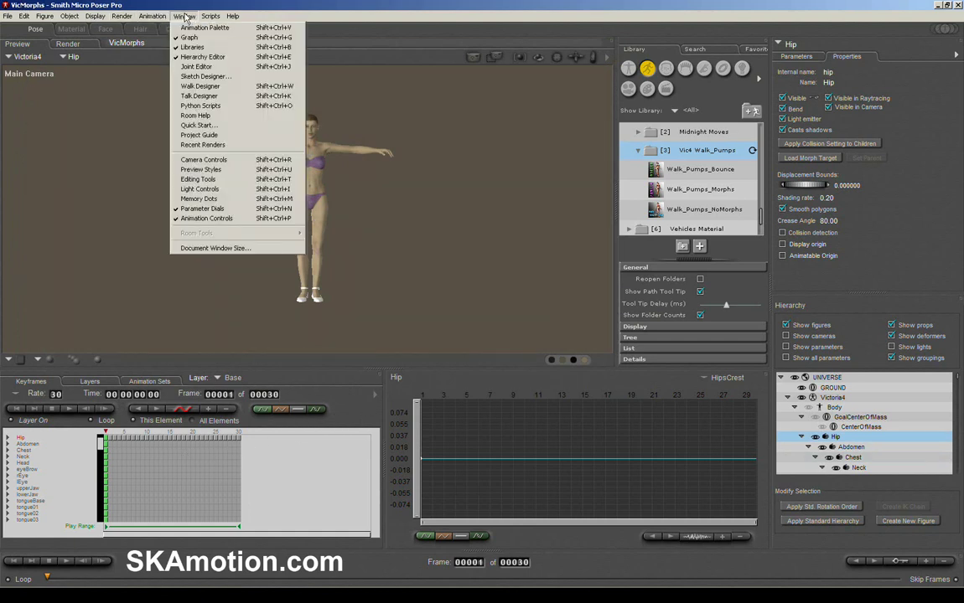
{"action": "left_click", "coordinate": [199, 28]}
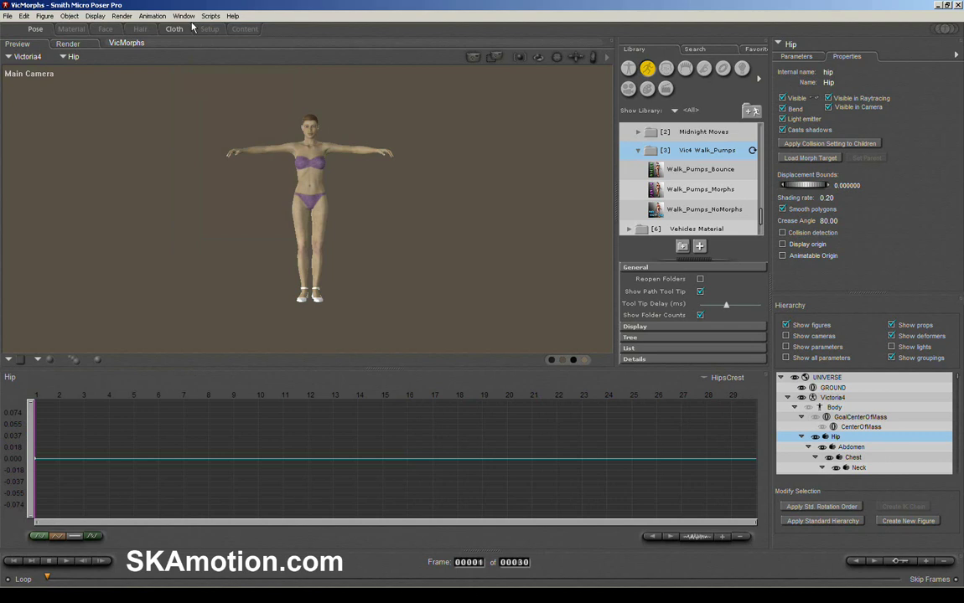
{"action": "left_click", "coordinate": [185, 16]}
{"action": "left_click", "coordinate": [200, 28]}
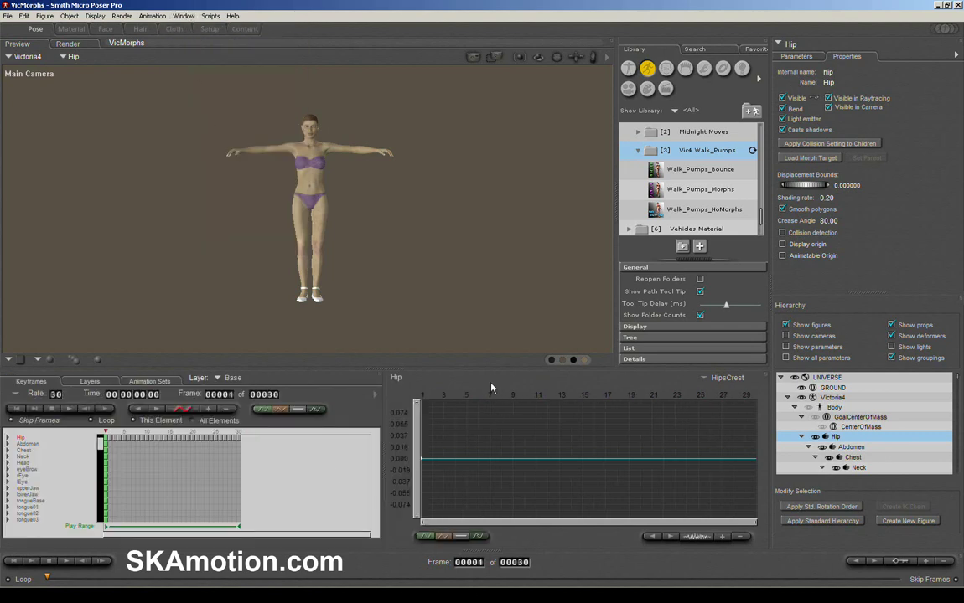
- Hide the Graph window and bring it back beside the keyframes
{"action": "left_click", "coordinate": [184, 16]}
{"action": "left_click", "coordinate": [193, 40]}
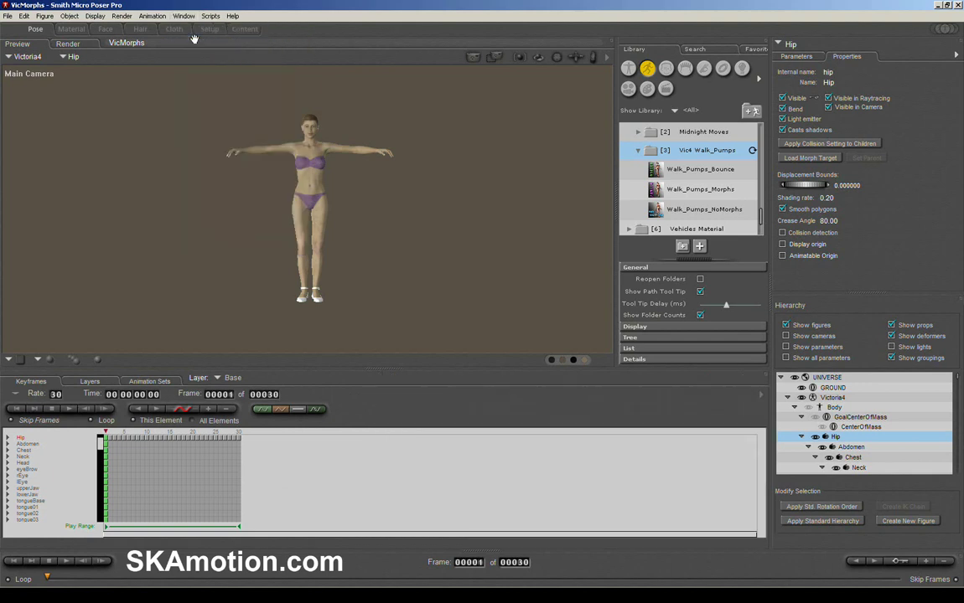
{"action": "left_click", "coordinate": [184, 16]}
{"action": "left_click", "coordinate": [193, 39]}
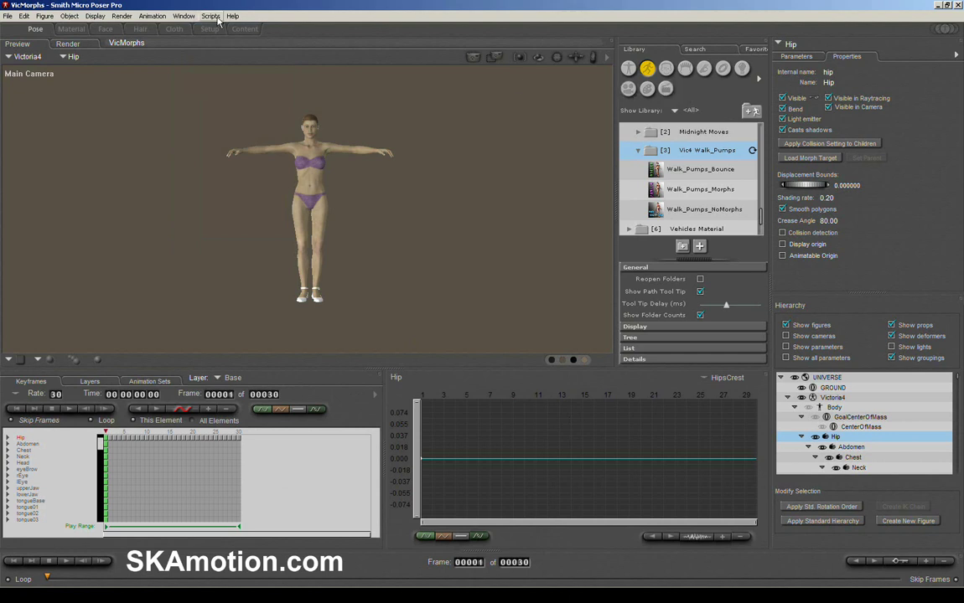
- Show the hip's parameter dials instead of its properties
{"action": "left_click", "coordinate": [184, 16]}
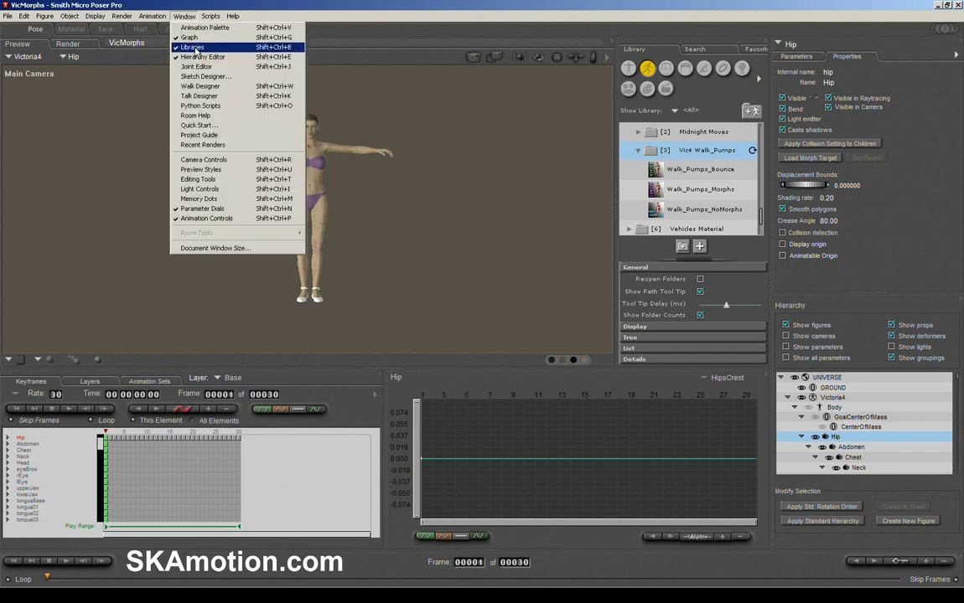
{"action": "left_click", "coordinate": [344, 11]}
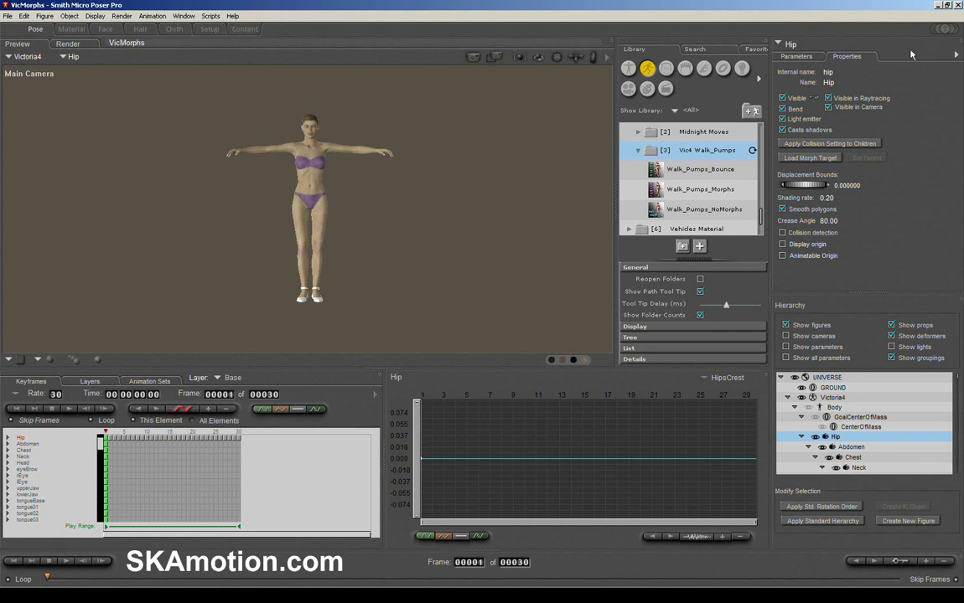
{"action": "left_click", "coordinate": [797, 57]}
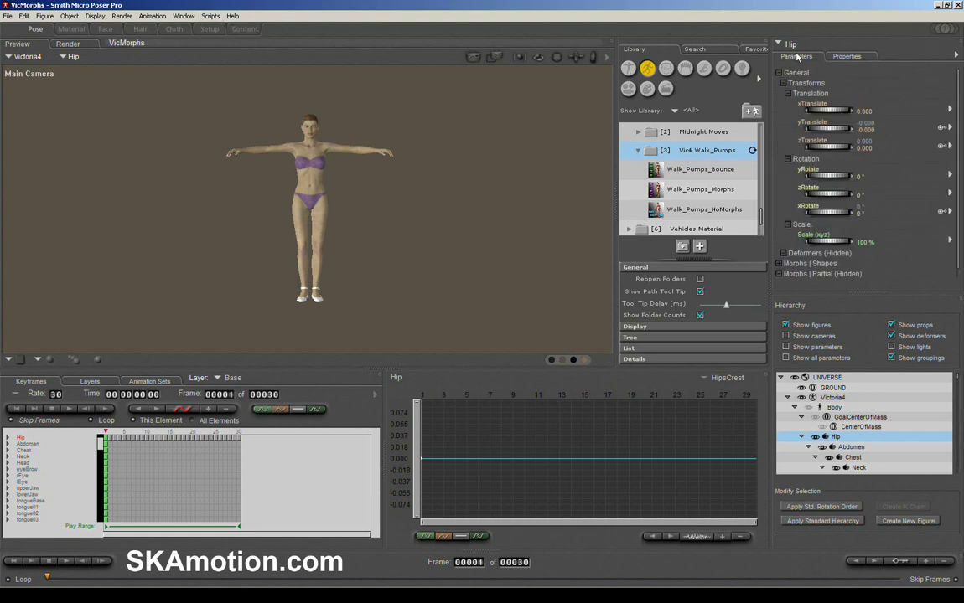
{"action": "left_click", "coordinate": [184, 16]}
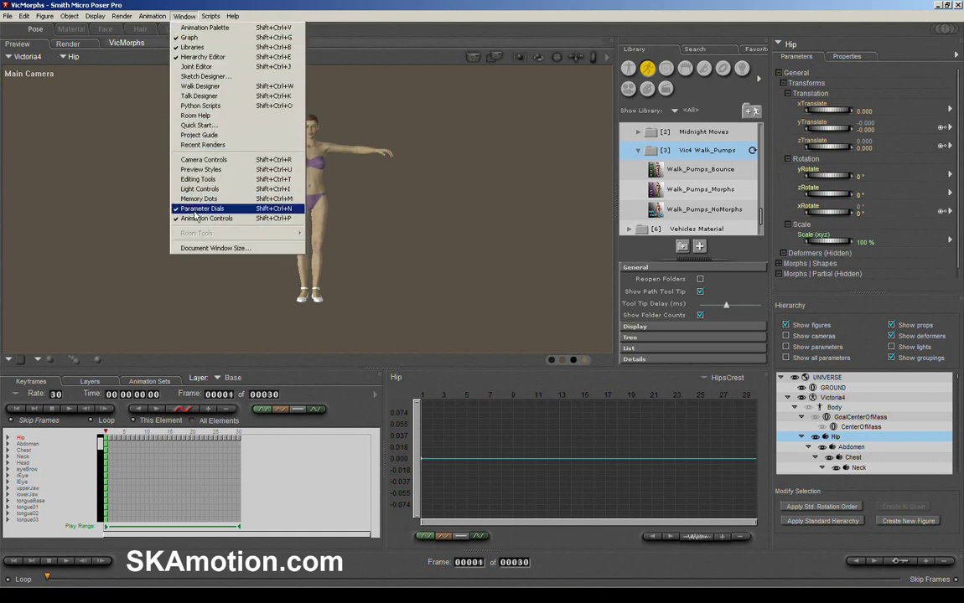
{"action": "left_click", "coordinate": [894, 54]}
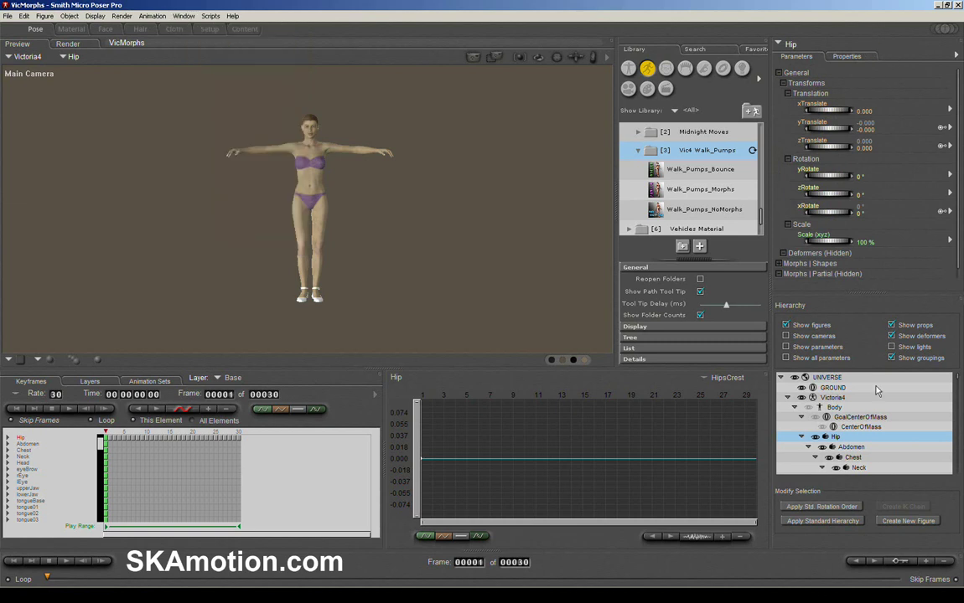
- Turn off Show figures in the Hierarchy Editor and turn it back on
{"action": "left_click", "coordinate": [866, 326]}
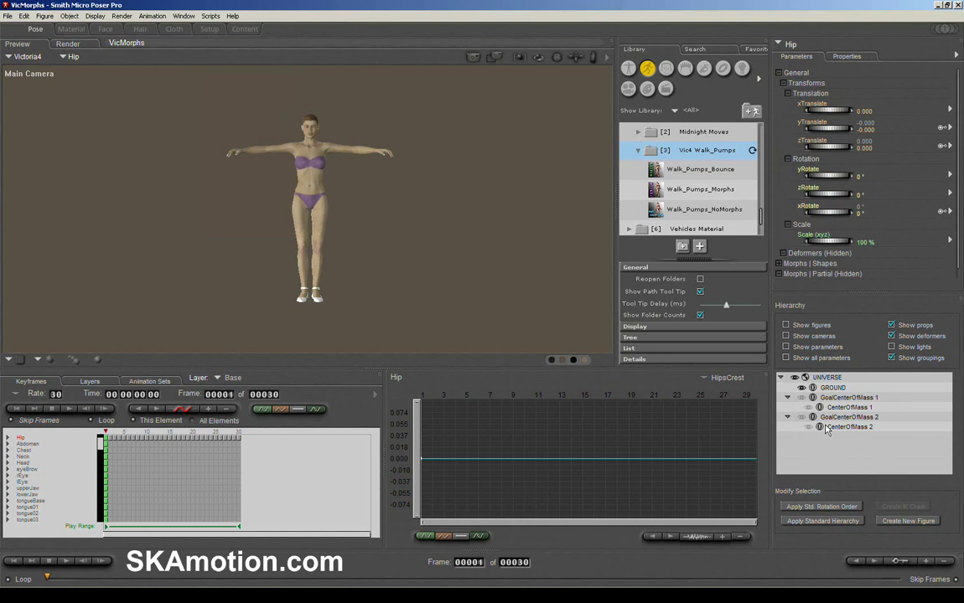
{"action": "left_click", "coordinate": [858, 408]}
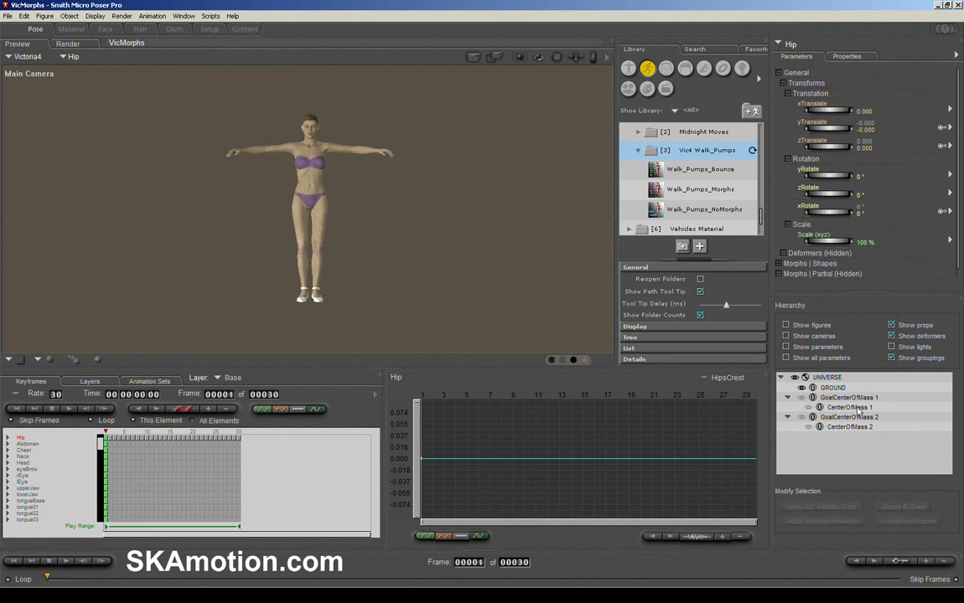
{"action": "left_click", "coordinate": [787, 326]}
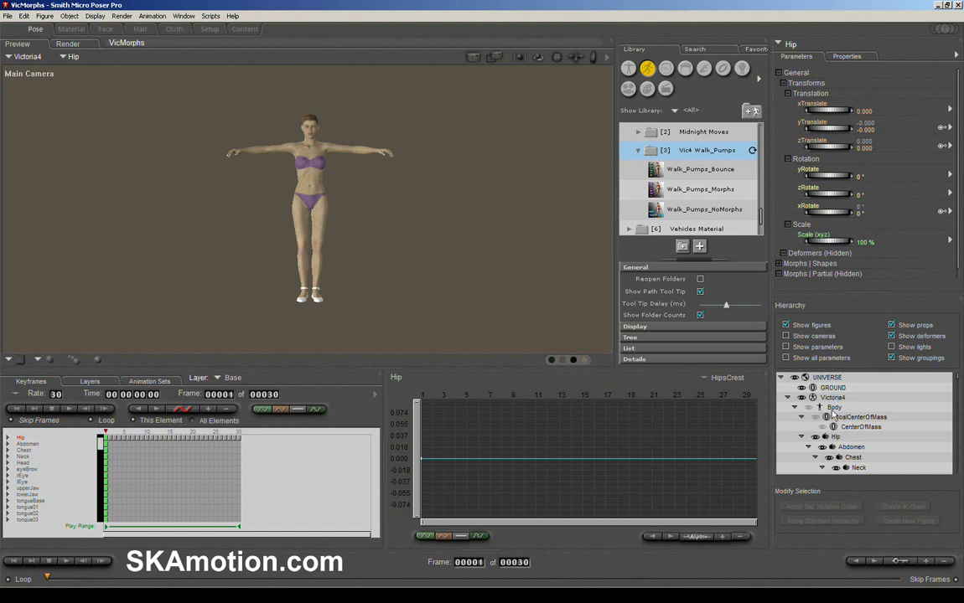
{"action": "left_click", "coordinate": [184, 16]}
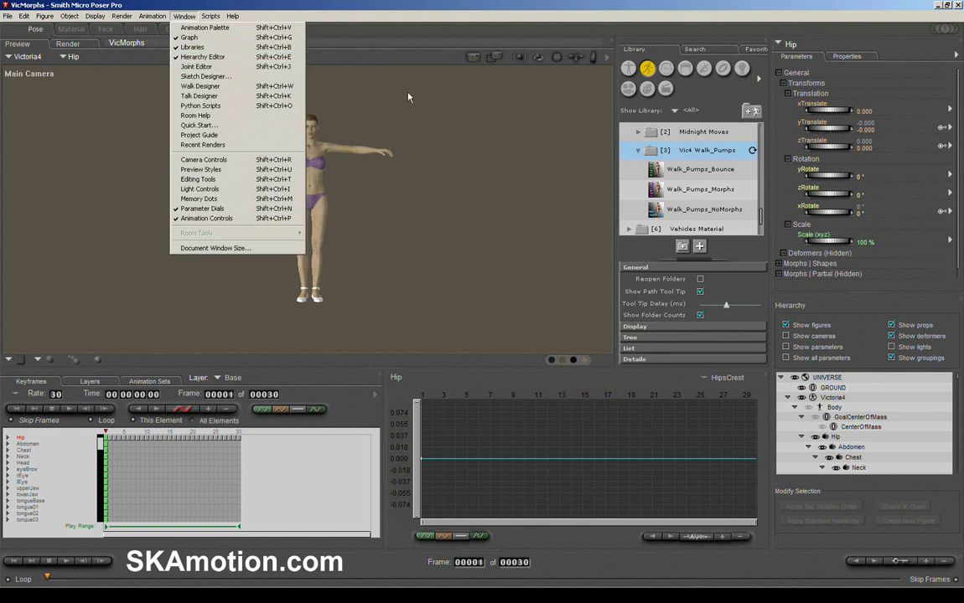
{"action": "left_click", "coordinate": [436, 32]}
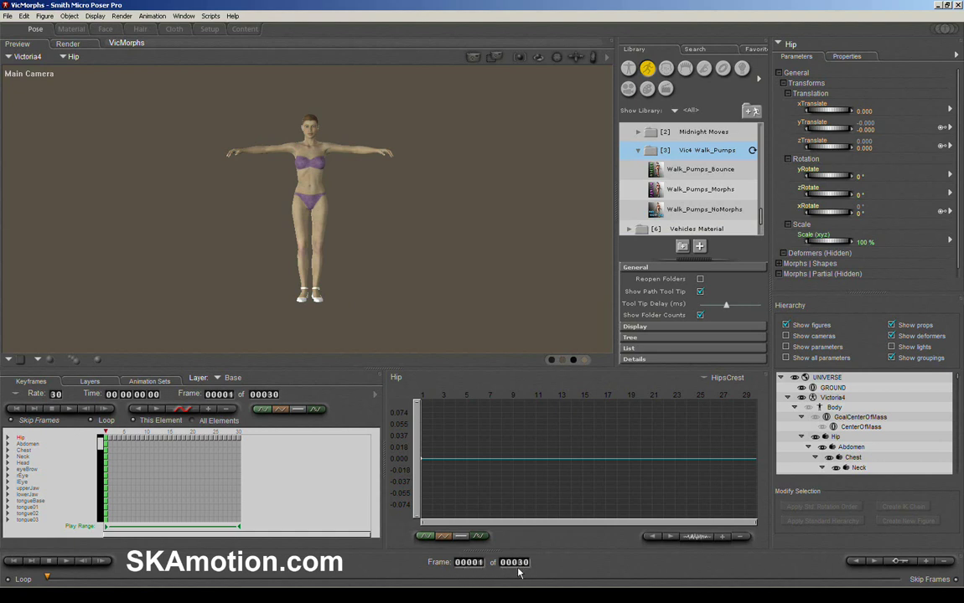
- Apply the Walk_Pumps_Bounce motion from the Vic4 Walk_Pumps library folder to the Victoria4 figure and play it
{"action": "left_click", "coordinate": [692, 170]}
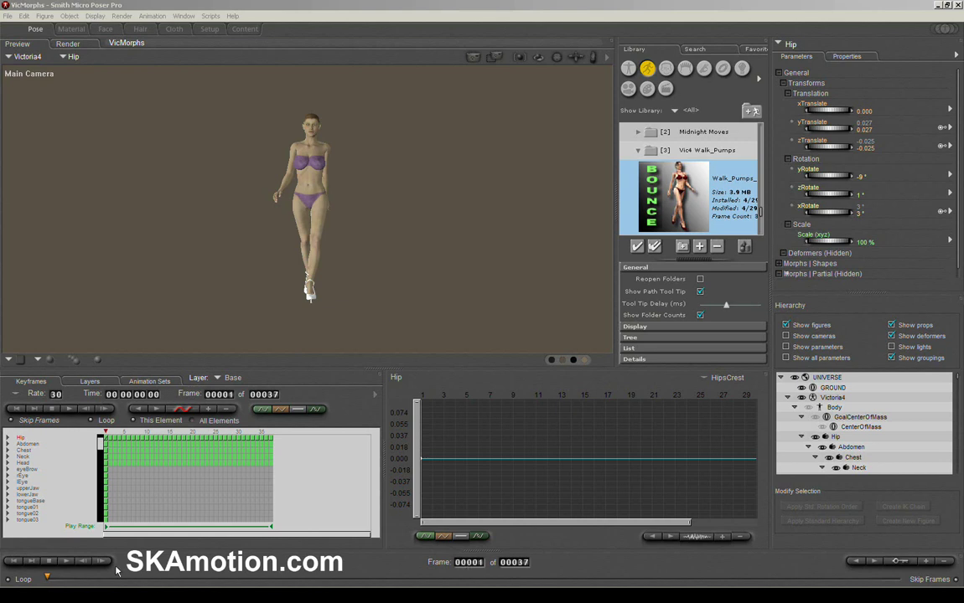
{"action": "left_click", "coordinate": [68, 563]}
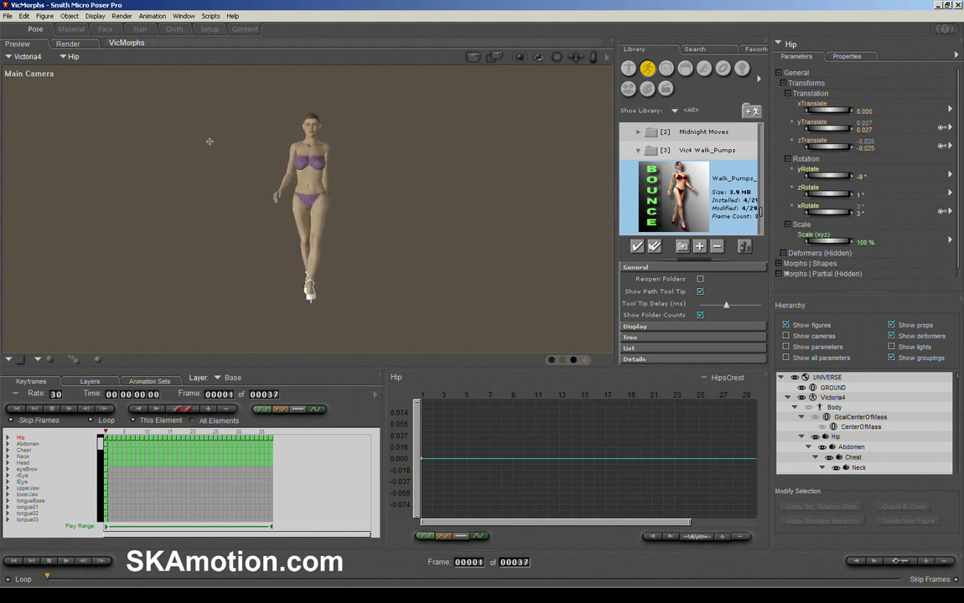
- Switch the preview to the Front Camera
{"action": "right_click", "coordinate": [177, 152]}
{"action": "mouse_move", "coordinate": [214, 316]}
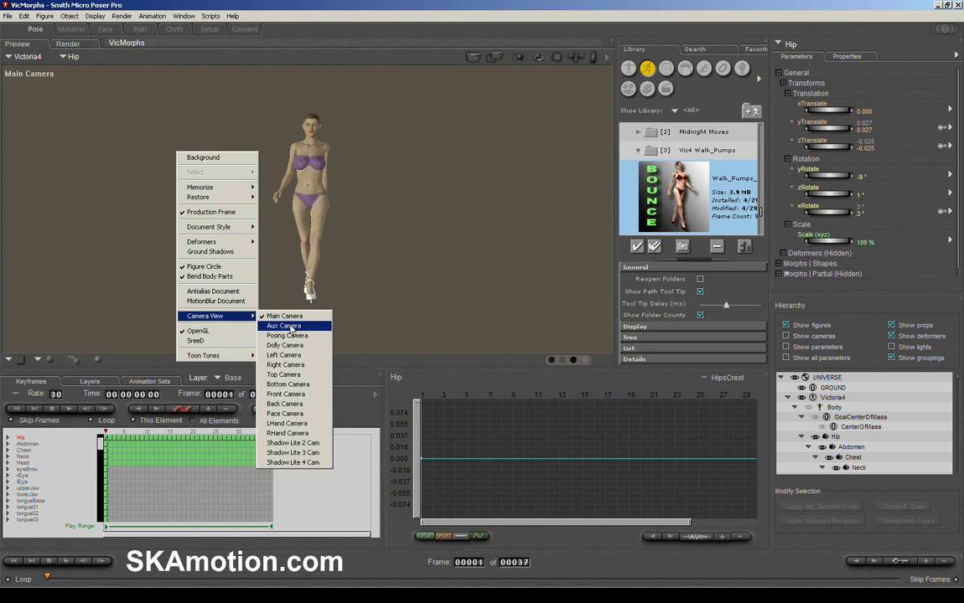
{"action": "left_click", "coordinate": [286, 395]}
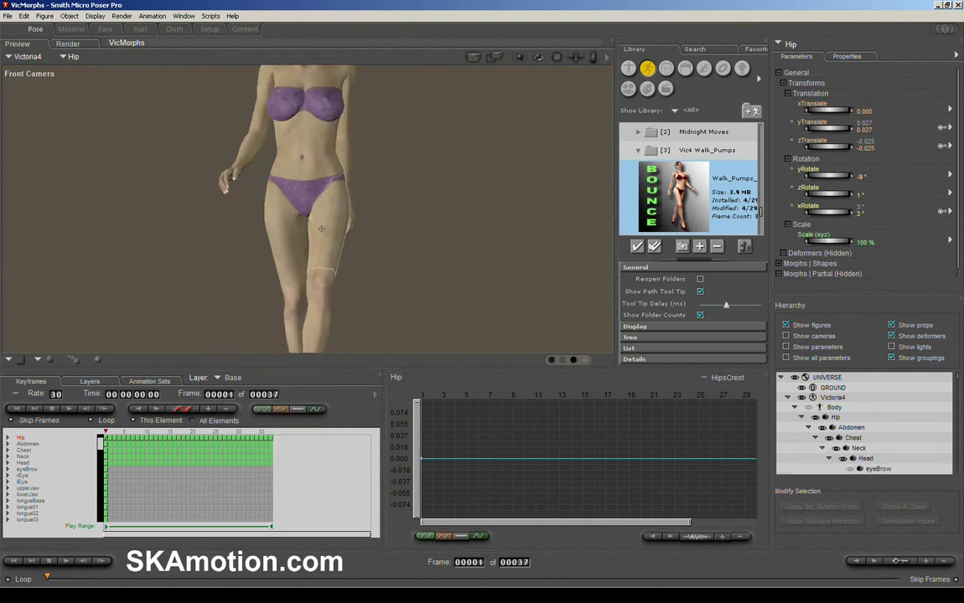
- Play the walk animation through the Right Camera with the whole figure in frame, and stop playback
{"action": "right_click", "coordinate": [129, 145]}
{"action": "mouse_move", "coordinate": [156, 315]}
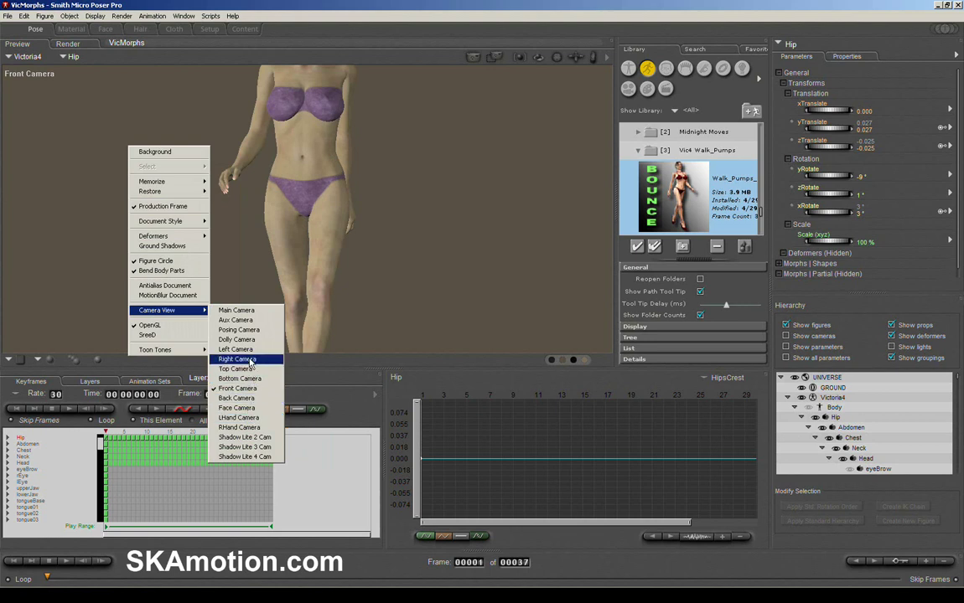
{"action": "left_click", "coordinate": [237, 359]}
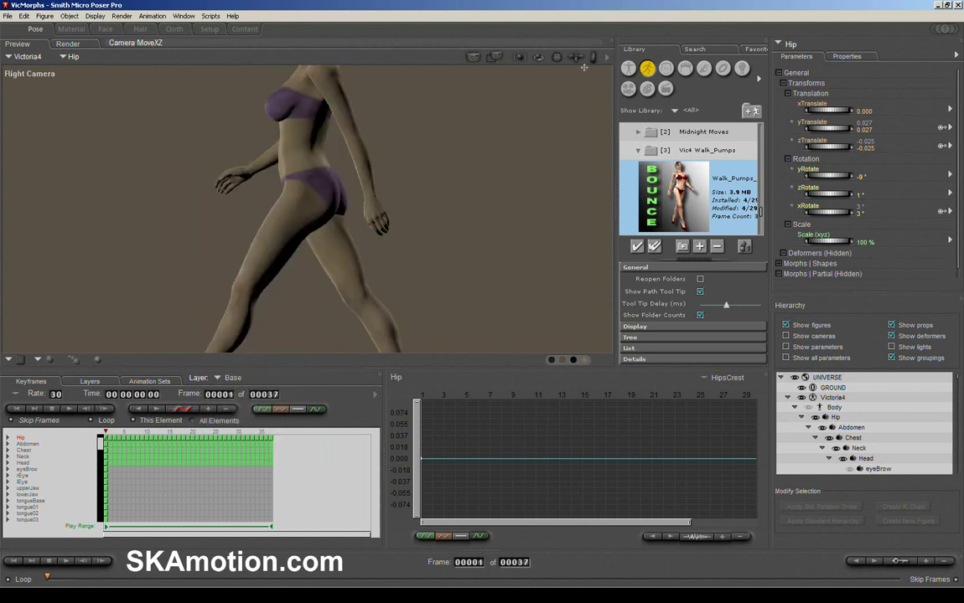
{"action": "left_click_drag", "start_coordinate": [578, 60], "coordinate": [588, 88]}
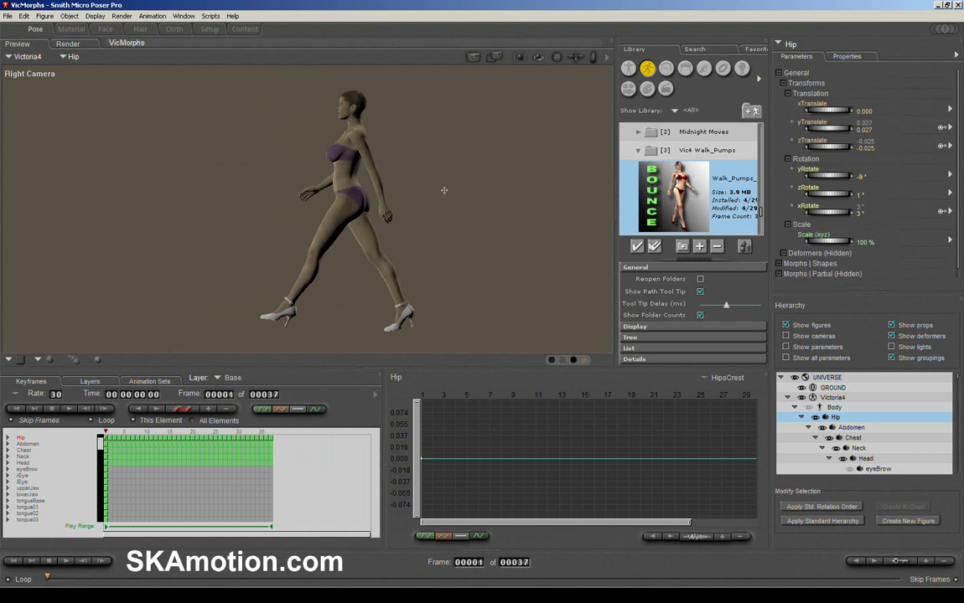
{"action": "left_click", "coordinate": [67, 561]}
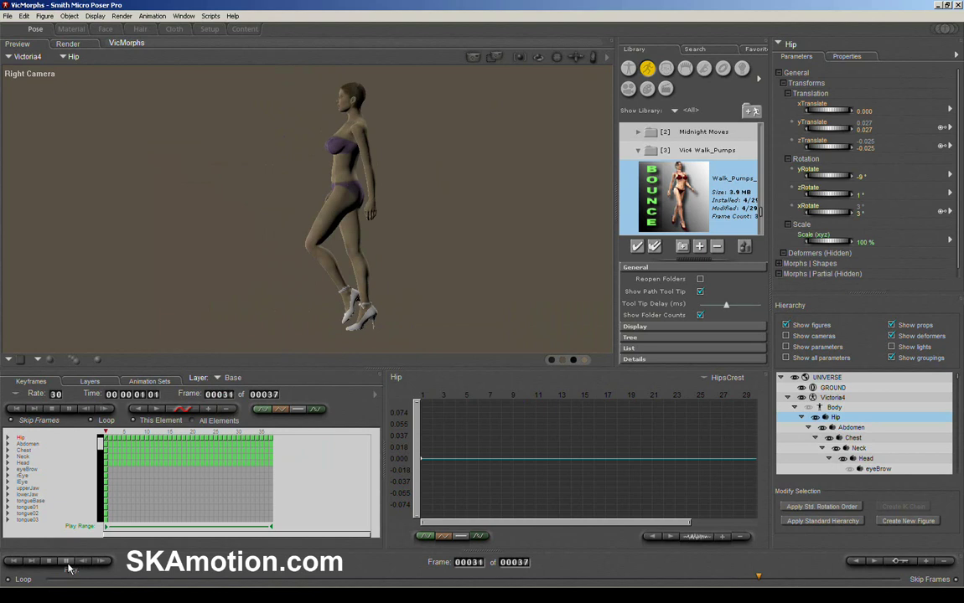
{"action": "left_click", "coordinate": [66, 561]}
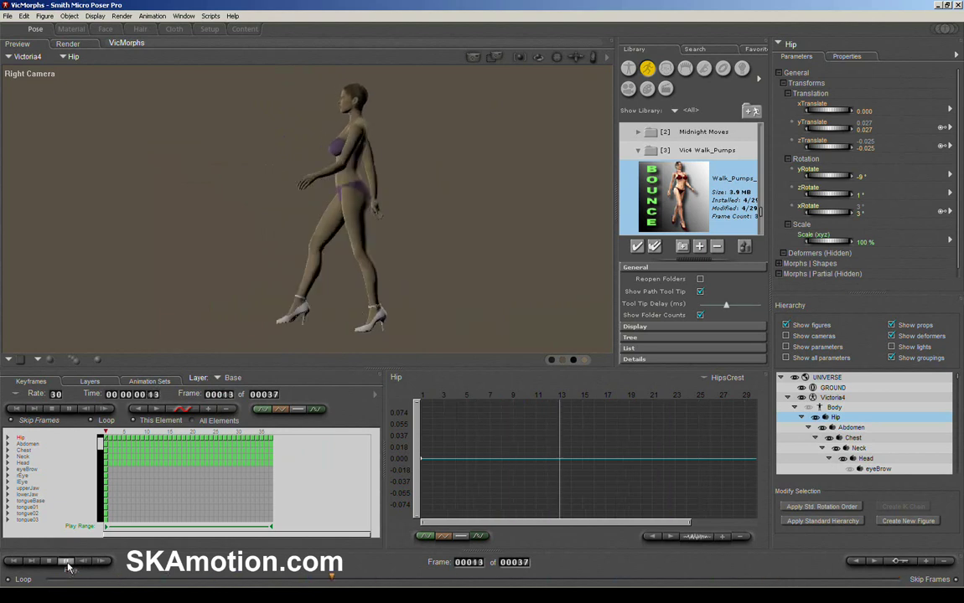
- Return the preview to the Main Camera
{"action": "right_click", "coordinate": [189, 187]}
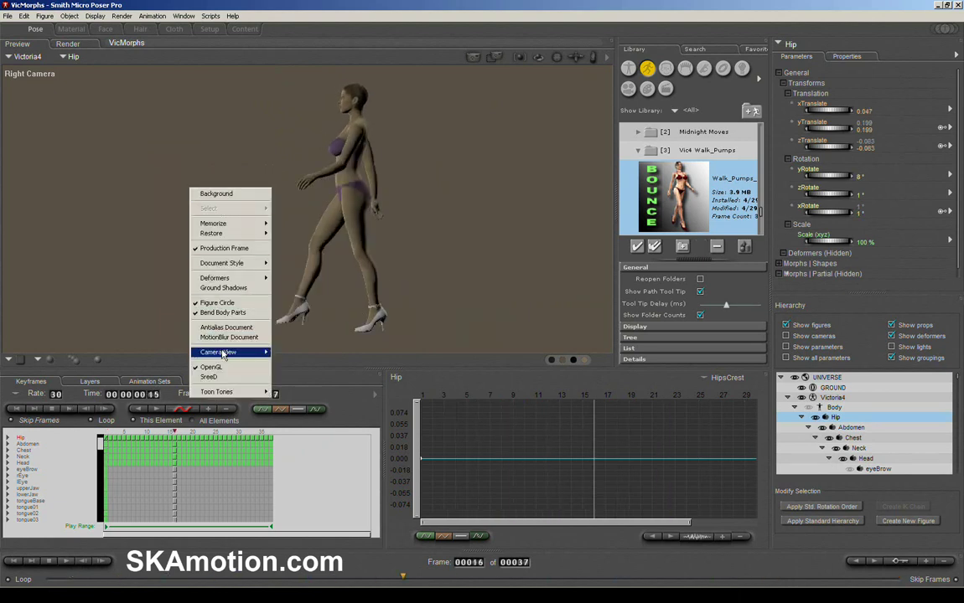
{"action": "mouse_move", "coordinate": [247, 352]}
{"action": "left_click", "coordinate": [298, 352]}
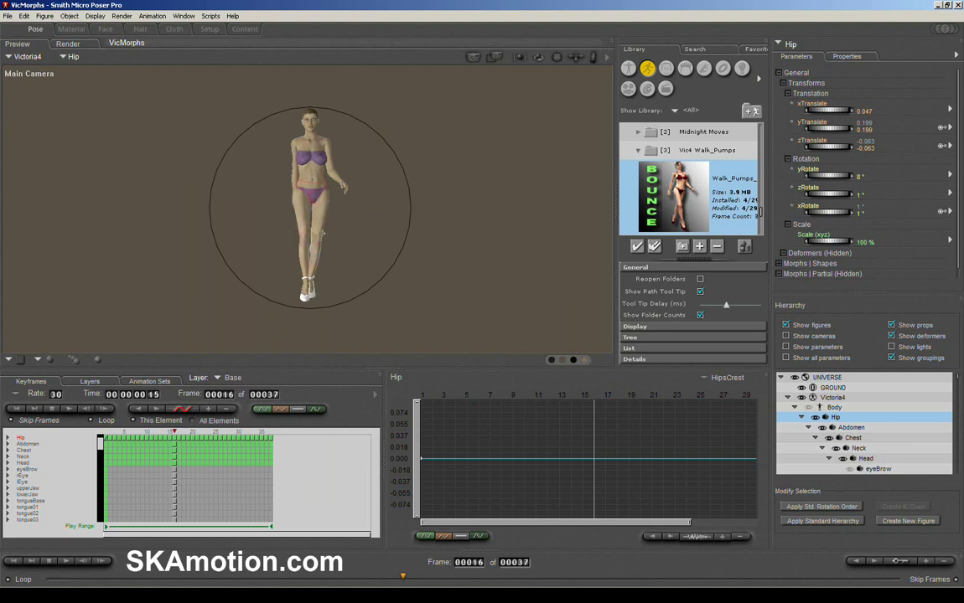
- Scrub the animation forward to its last frame, 37
{"action": "left_click", "coordinate": [180, 435]}
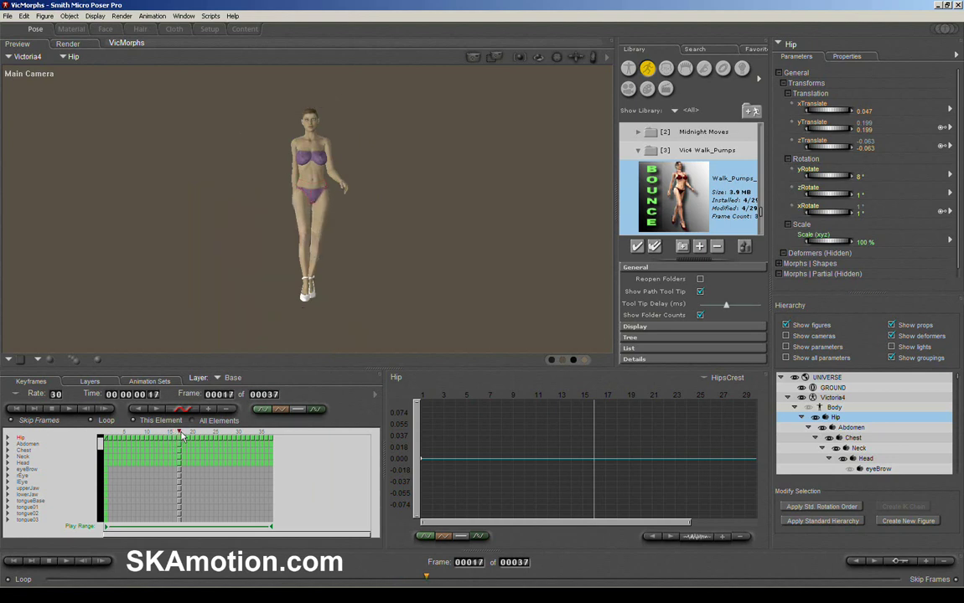
{"action": "left_click_drag", "start_coordinate": [180, 435], "coordinate": [271, 442]}
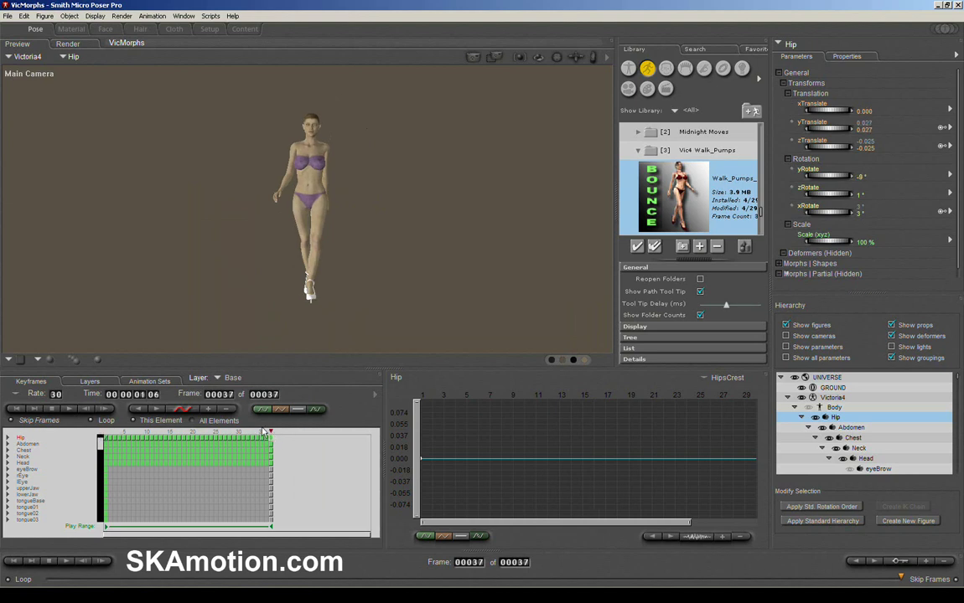
{"action": "mouse_move", "coordinate": [270, 432]}
{"action": "left_mouse_down"}
{"action": "mouse_move", "coordinate": [231, 432]}
{"action": "mouse_move", "coordinate": [273, 432]}
{"action": "left_mouse_up"}
{"action": "mouse_move", "coordinate": [901, 580]}
{"action": "left_mouse_down"}
{"action": "mouse_move", "coordinate": [620, 580]}
{"action": "mouse_move", "coordinate": [900, 579]}
{"action": "left_mouse_up"}
- Hide the Animation Controls
{"action": "left_click", "coordinate": [184, 16]}
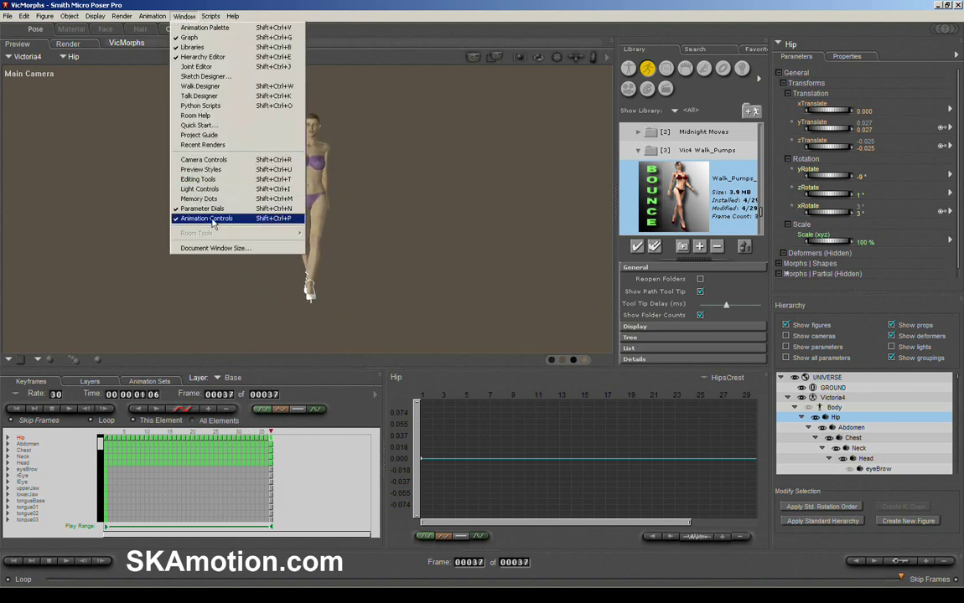
{"action": "left_click", "coordinate": [210, 219]}
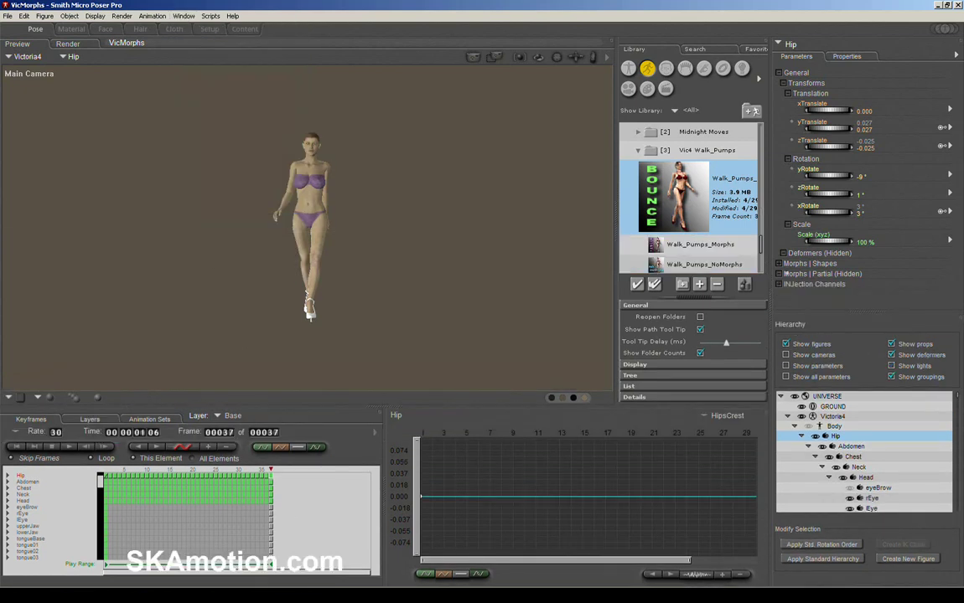
- Show the Animation Controls and collapse Victoria4's body parts in the keyframe list
{"action": "left_click", "coordinate": [183, 16]}
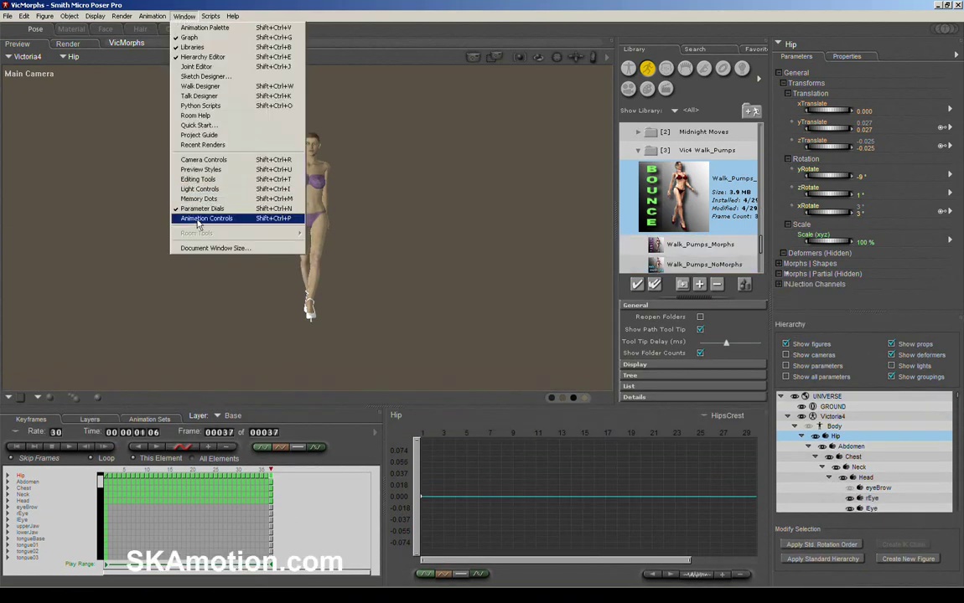
{"action": "left_click", "coordinate": [214, 217]}
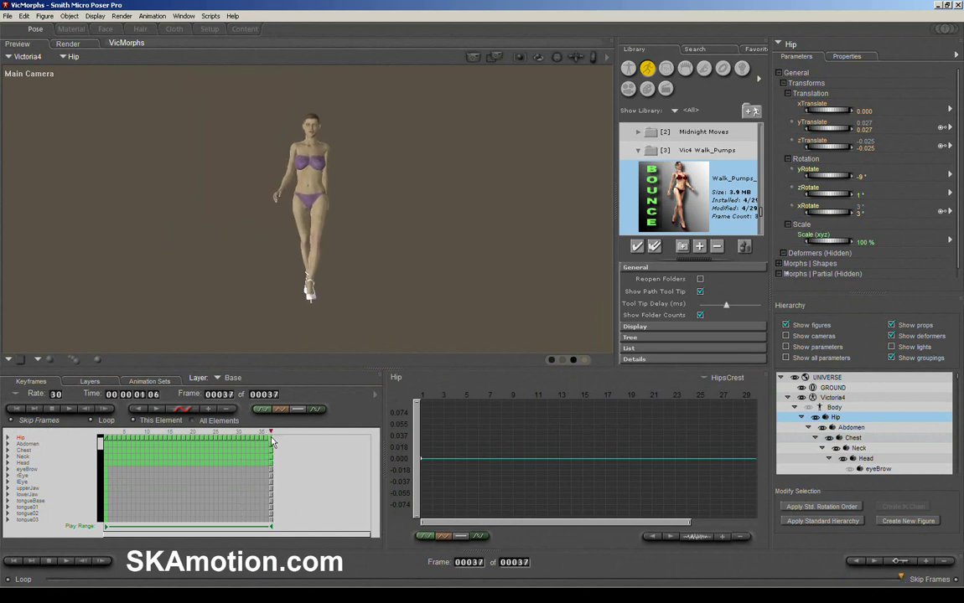
{"action": "left_click_drag", "start_coordinate": [102, 448], "coordinate": [101, 440]}
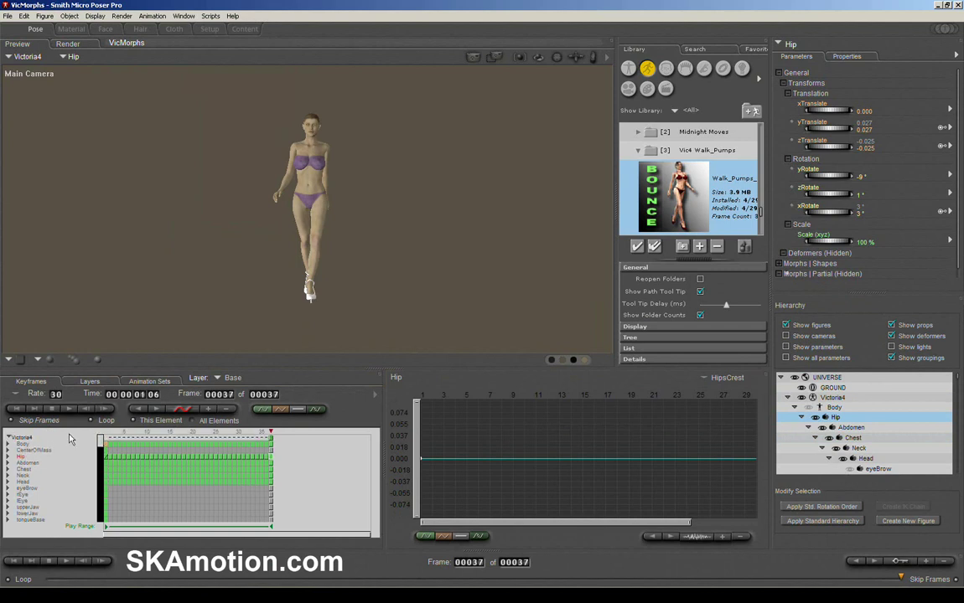
{"action": "left_click", "coordinate": [14, 438]}
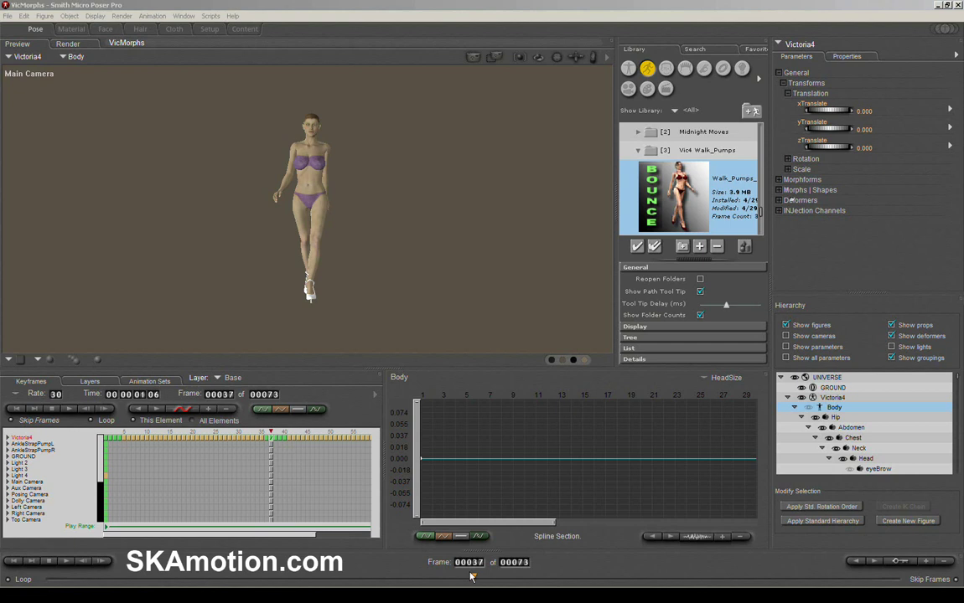
- Extend the walk by applying the Walk_Pumps_Bounce motion to Victoria4 again at frames 73 and 109
{"action": "left_click_drag", "start_coordinate": [474, 576], "coordinate": [901, 578]}
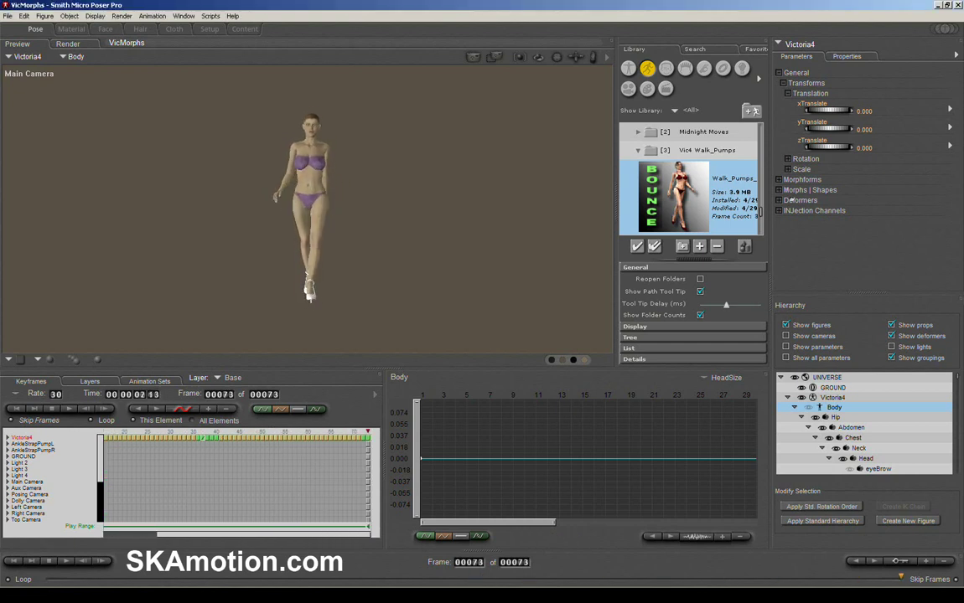
{"action": "left_click", "coordinate": [366, 439]}
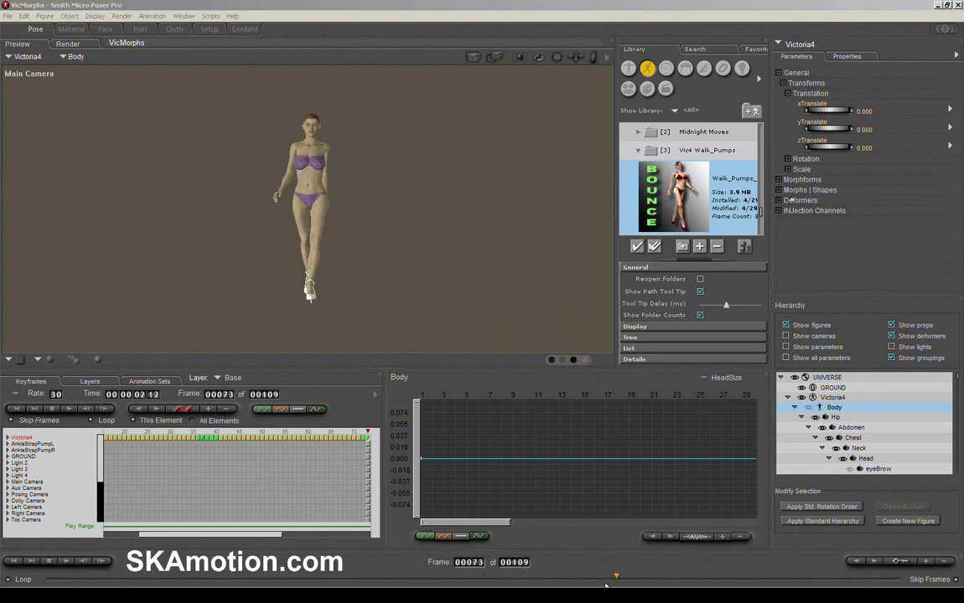
{"action": "left_click_drag", "start_coordinate": [618, 582], "coordinate": [900, 581]}
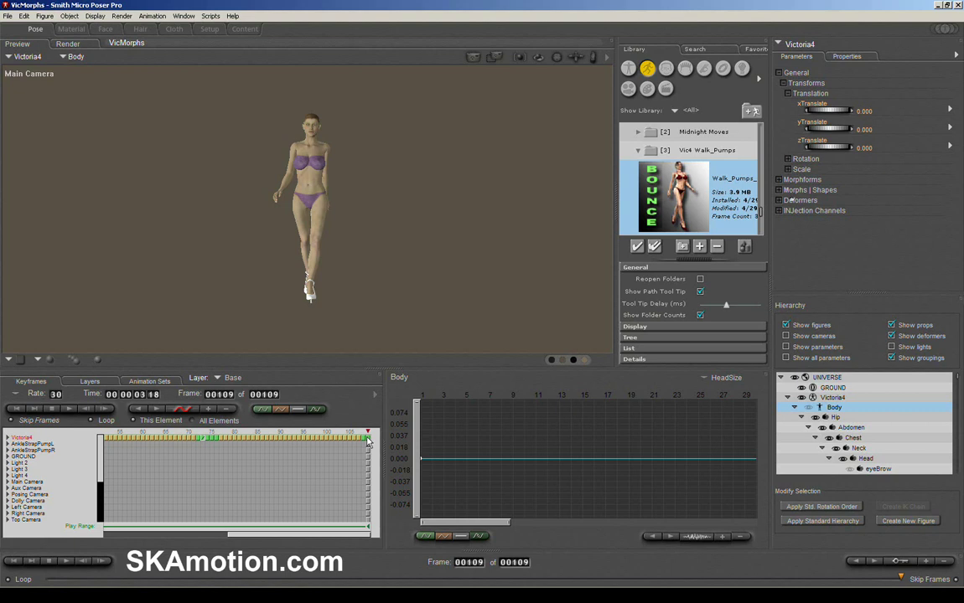
{"action": "double_click", "coordinate": [667, 197]}
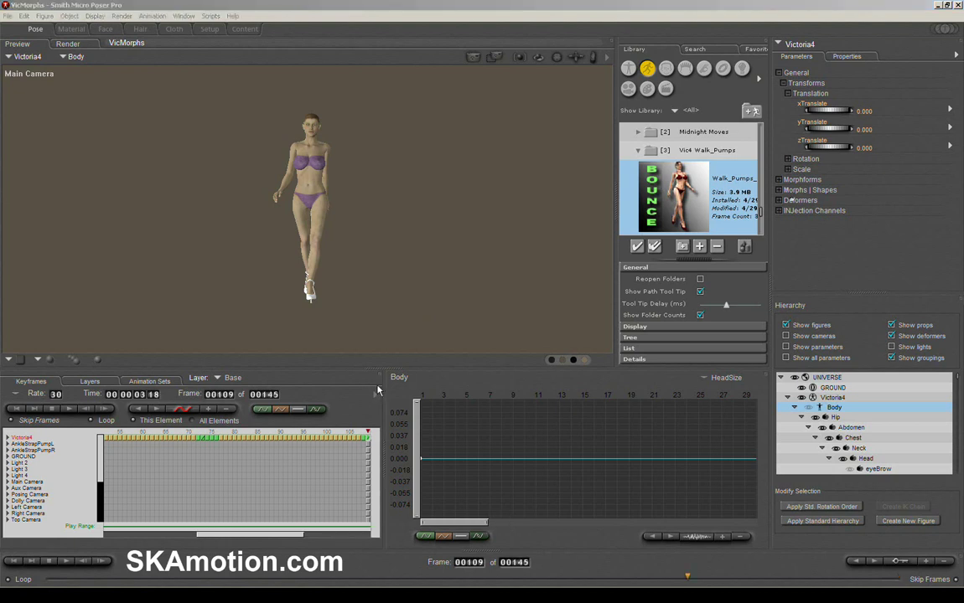
- Scrub the extended walk animation to its last frame, 145, and return to frame 1
{"action": "left_click_drag", "start_coordinate": [283, 539], "coordinate": [369, 543]}
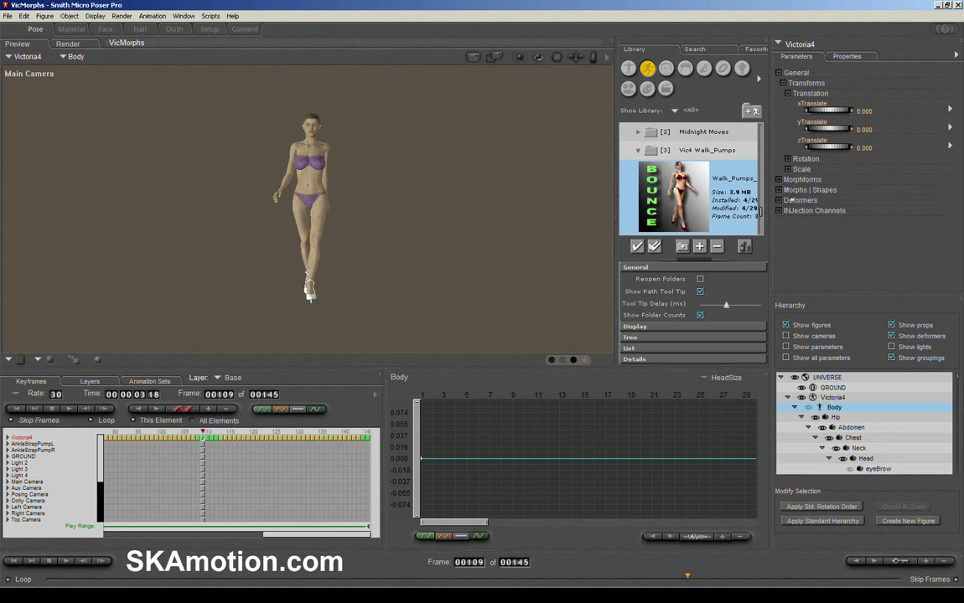
{"action": "left_click_drag", "start_coordinate": [48, 580], "coordinate": [905, 580]}
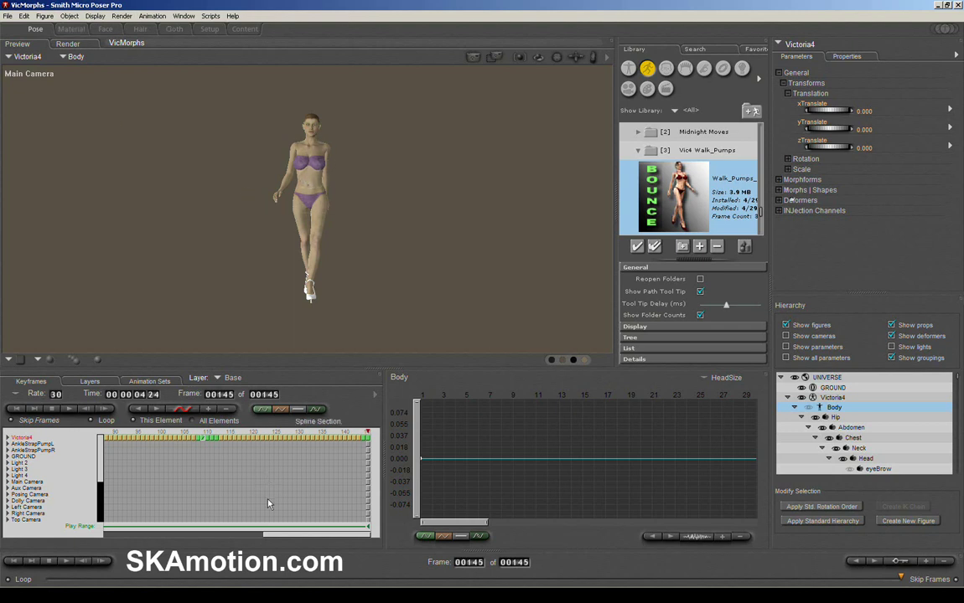
{"action": "left_click_drag", "start_coordinate": [52, 580], "coordinate": [158, 579]}
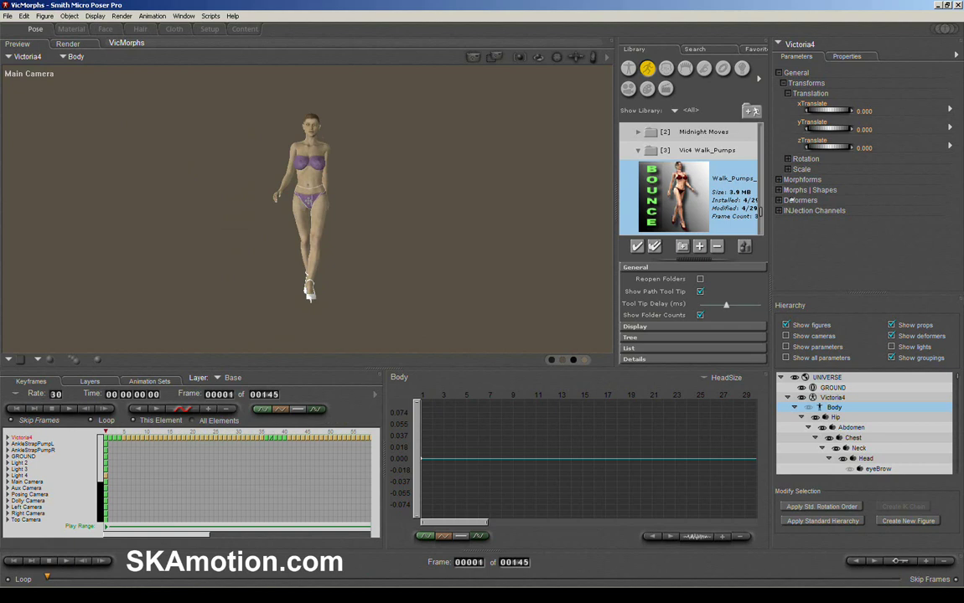
- Select Victoria4's Body in the hierarchy instead of the hip
{"action": "left_click", "coordinate": [309, 201]}
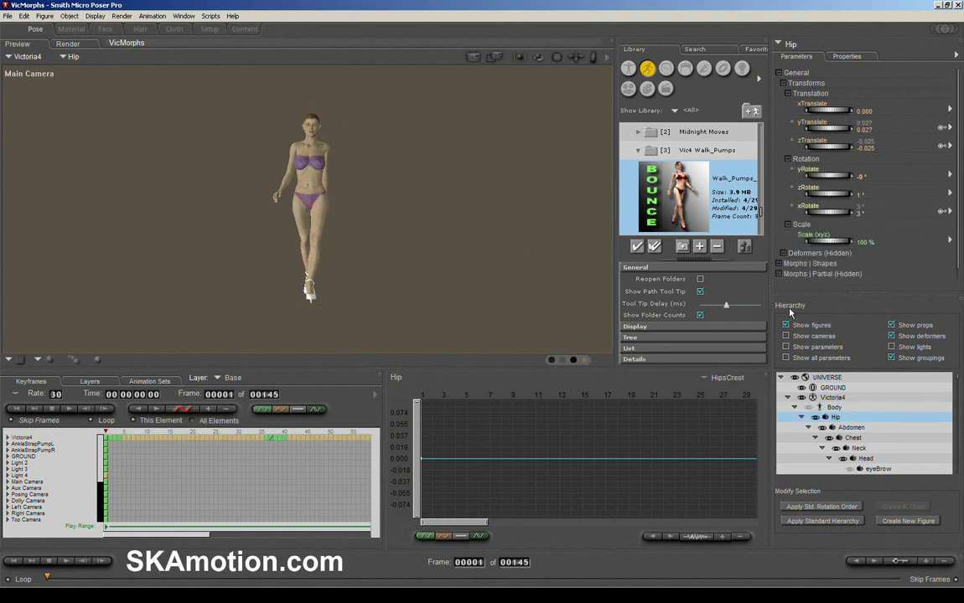
{"action": "left_click", "coordinate": [816, 399]}
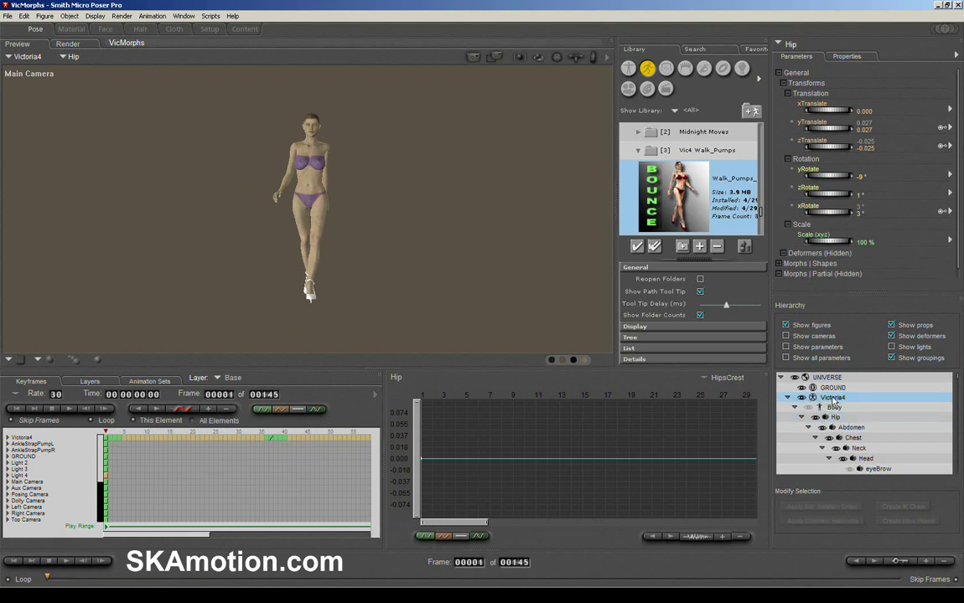
{"action": "left_click", "coordinate": [833, 409]}
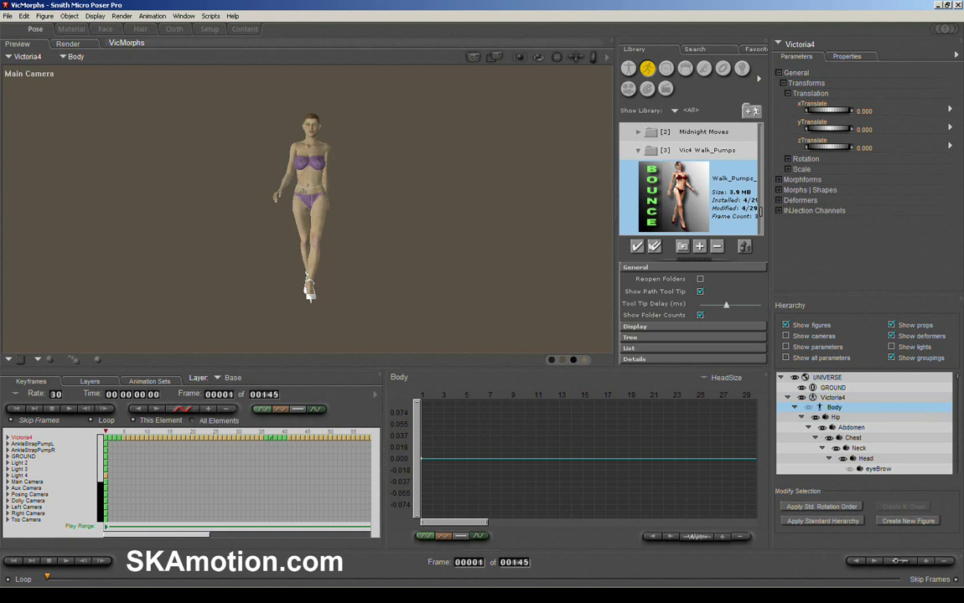
- Test moving the Body along z at frame 1, reset zTranslate to 0, and reselect the Body after checking the hip
{"action": "mouse_move", "coordinate": [827, 149]}
{"action": "left_mouse_down"}
{"action": "mouse_move", "coordinate": [874, 148]}
{"action": "mouse_move", "coordinate": [804, 148]}
{"action": "mouse_move", "coordinate": [884, 147]}
{"action": "mouse_move", "coordinate": [746, 148]}
{"action": "mouse_move", "coordinate": [828, 149]}
{"action": "left_mouse_up"}
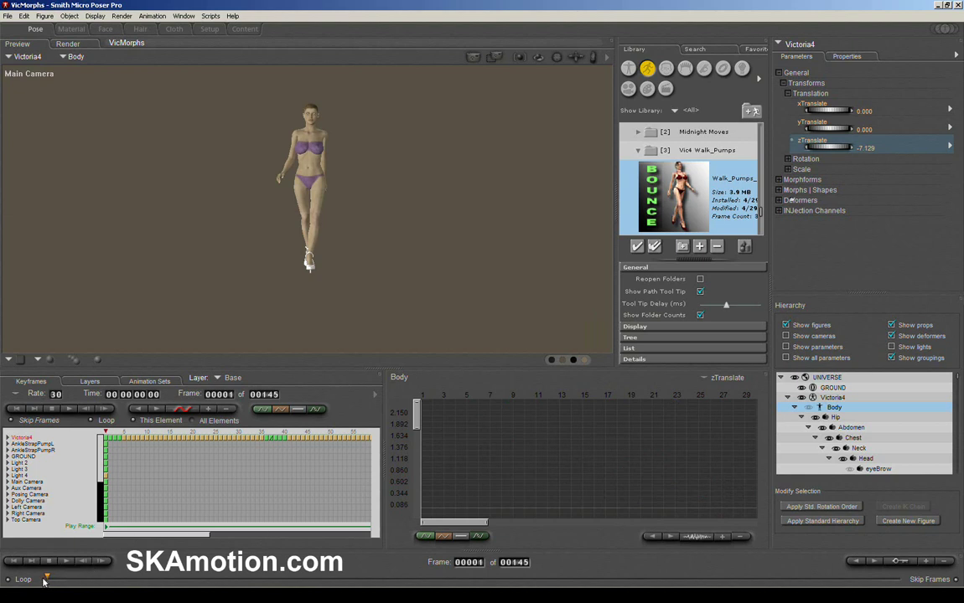
{"action": "left_click", "coordinate": [866, 148]}
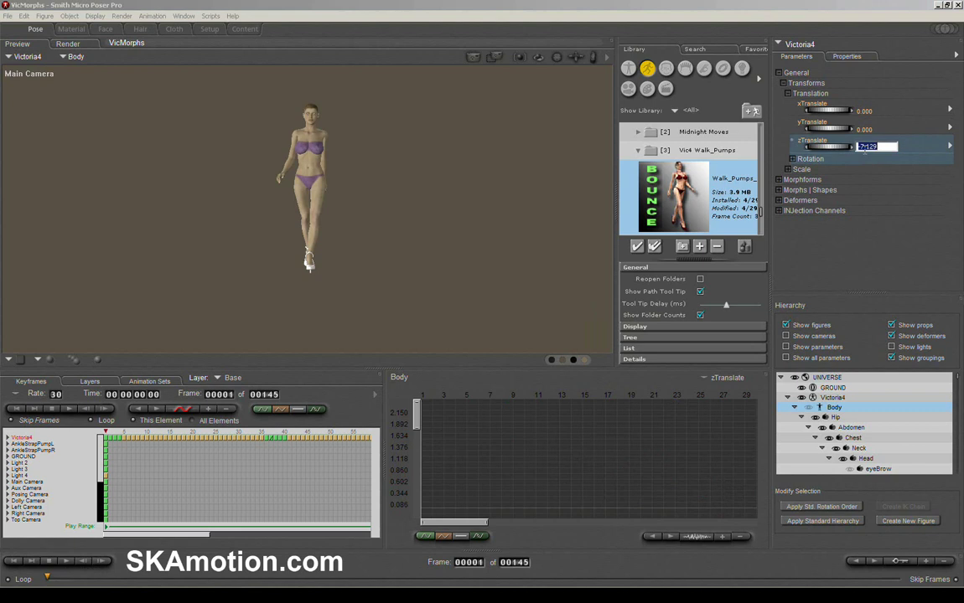
{"action": "type", "text": "0"}
{"action": "key", "text": "Return"}
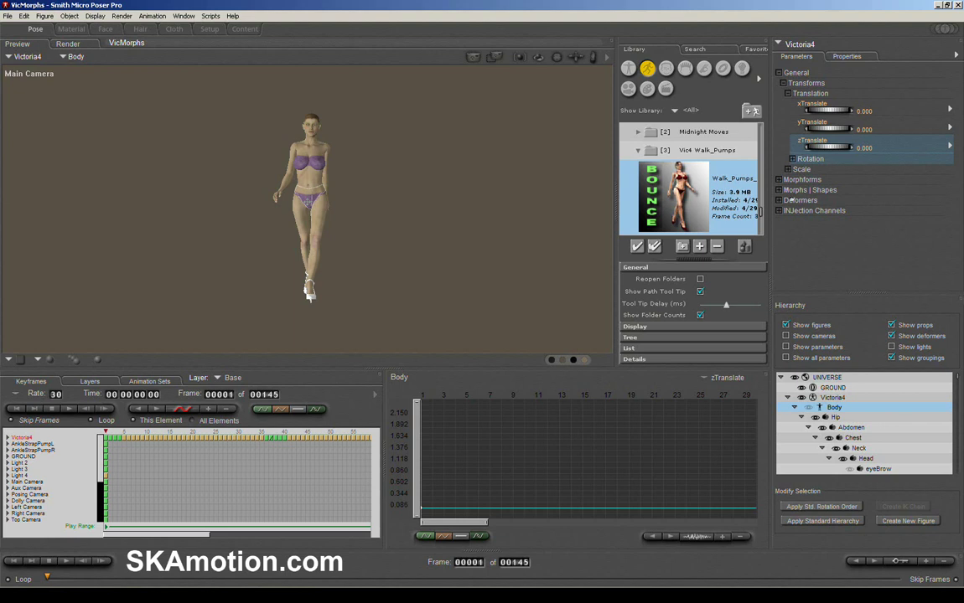
{"action": "left_click", "coordinate": [293, 178]}
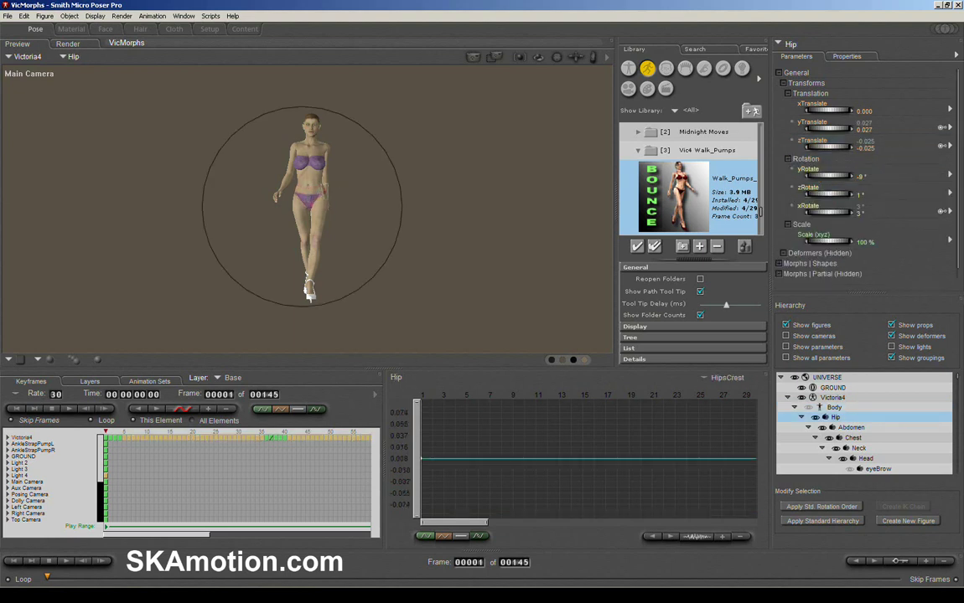
{"action": "left_click", "coordinate": [834, 408]}
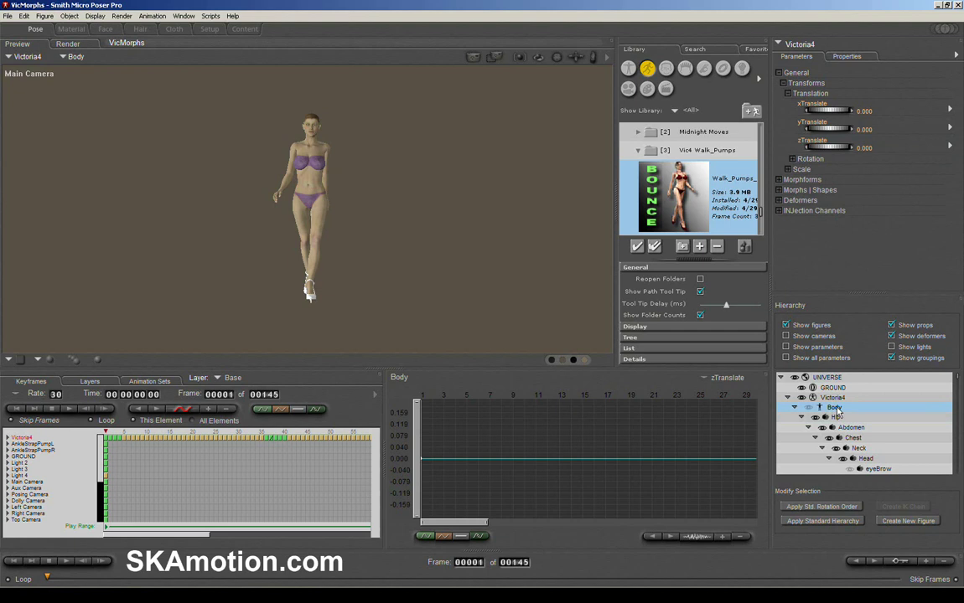
- Try Inches as the display unit in the general interface preferences, and set it back to Feet
{"action": "left_click", "coordinate": [47, 18]}
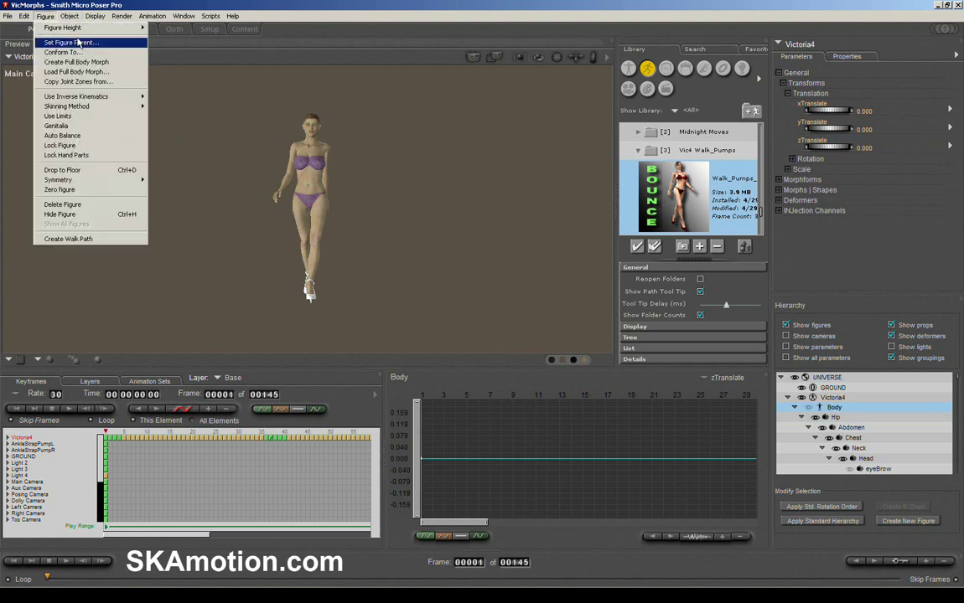
{"action": "mouse_move", "coordinate": [70, 18]}
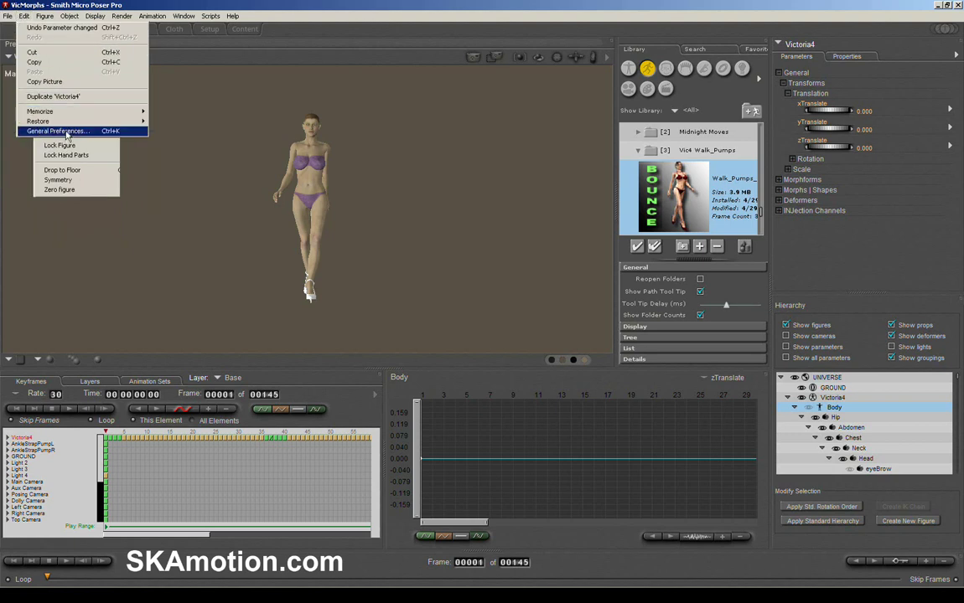
{"action": "left_click", "coordinate": [61, 131]}
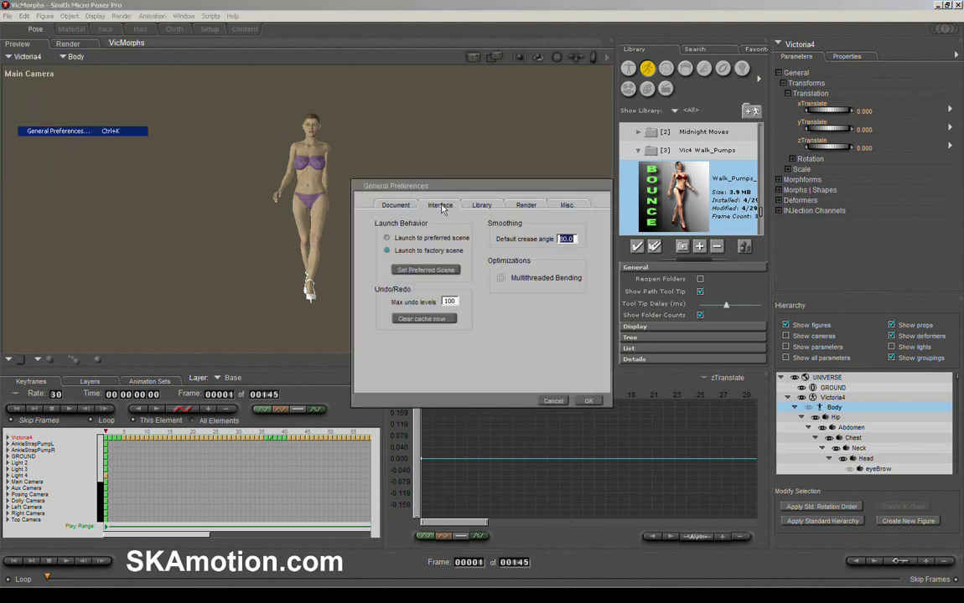
{"action": "left_click", "coordinate": [445, 205]}
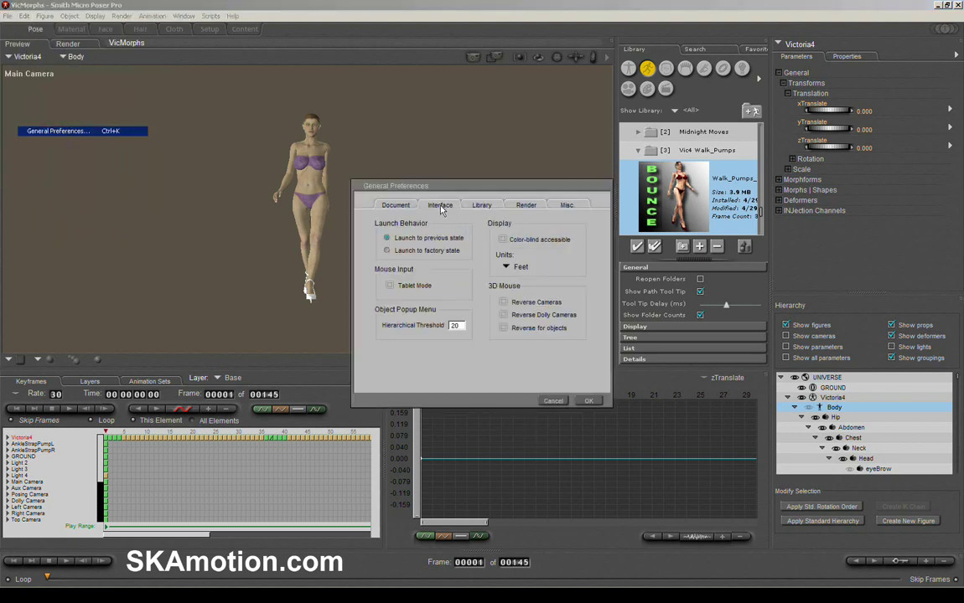
{"action": "left_click", "coordinate": [509, 266]}
{"action": "left_click", "coordinate": [526, 266]}
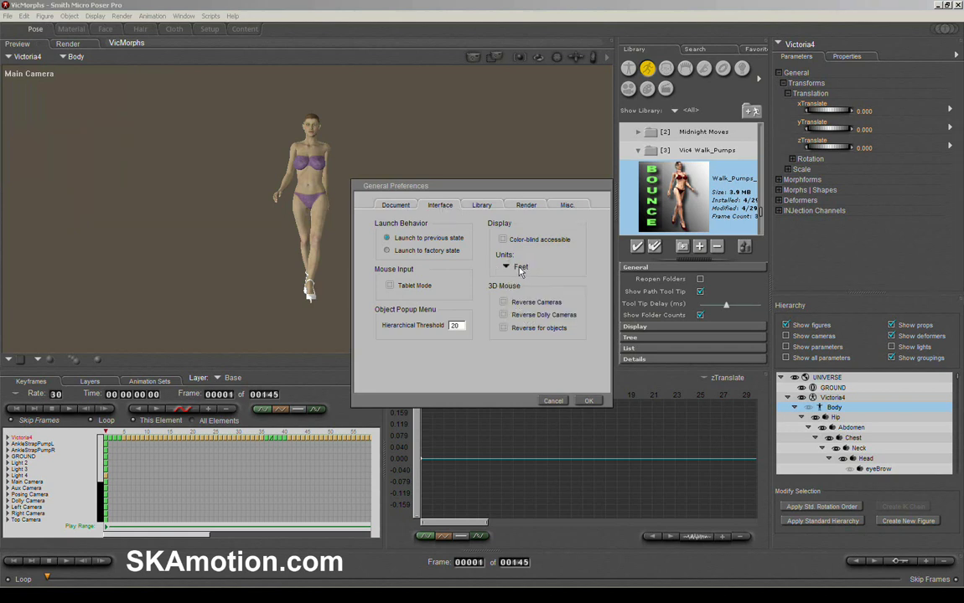
{"action": "left_click", "coordinate": [519, 268]}
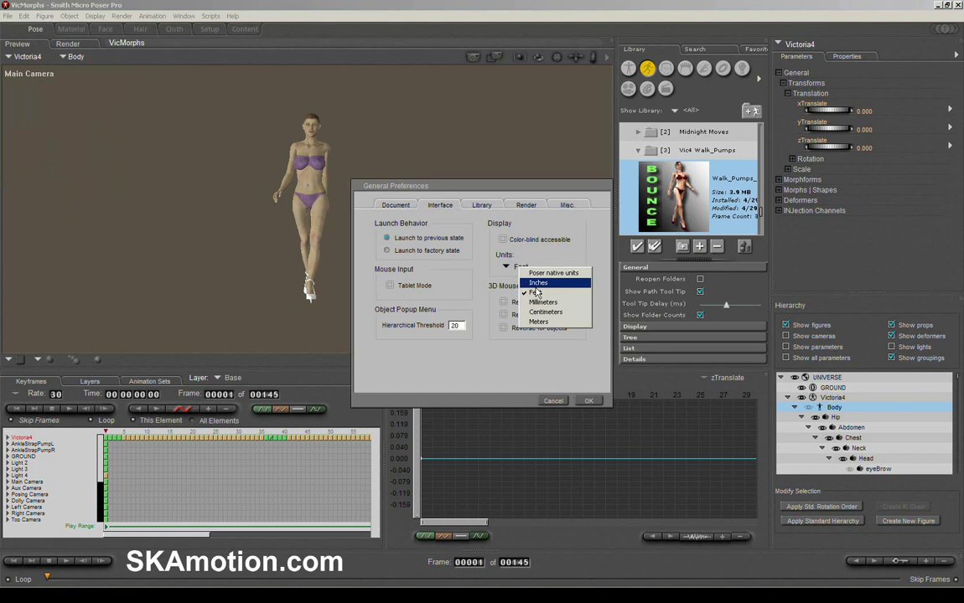
{"action": "left_click", "coordinate": [537, 282]}
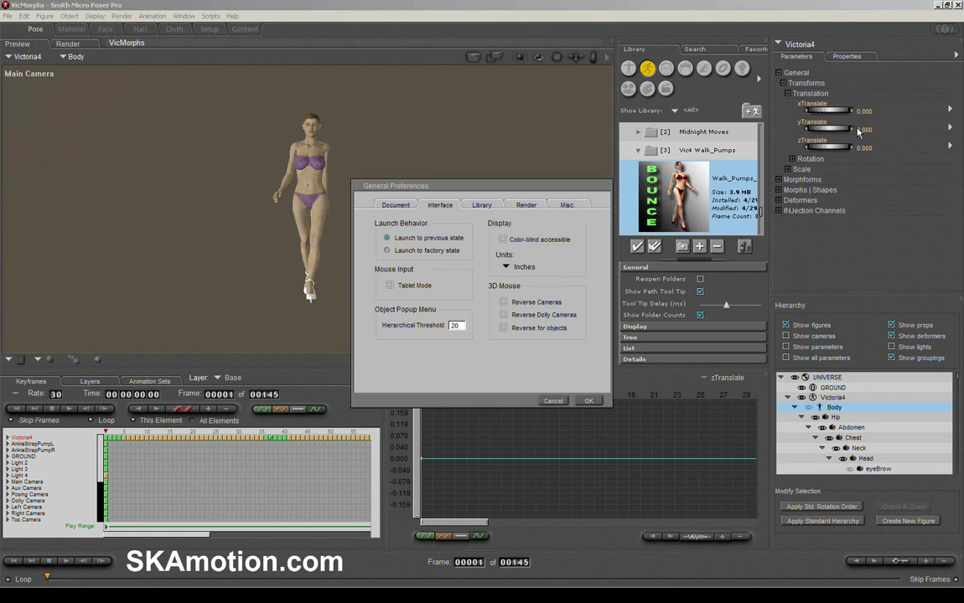
{"action": "left_click", "coordinate": [511, 267]}
{"action": "left_click", "coordinate": [519, 285]}
{"action": "left_click", "coordinate": [589, 402]}
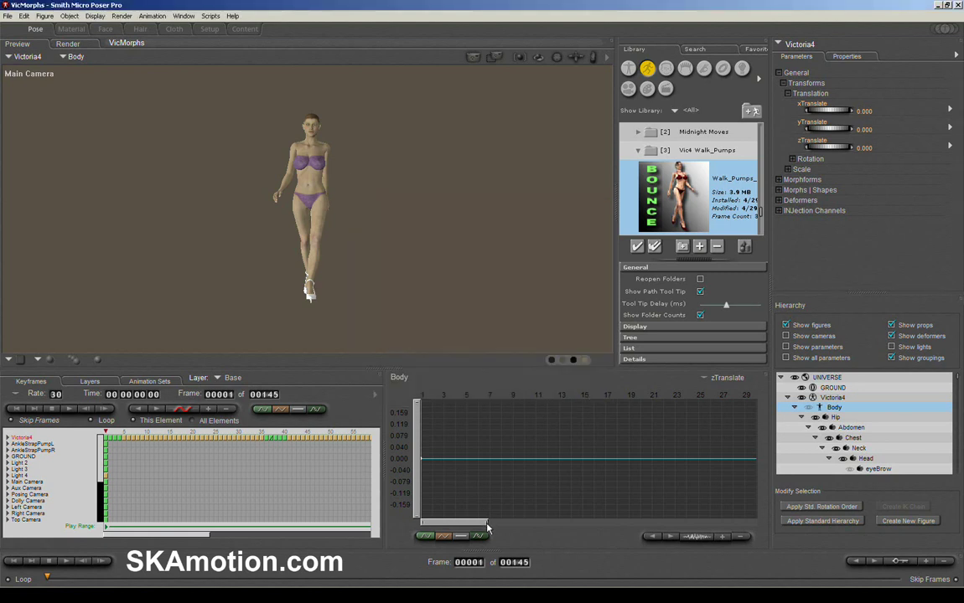
- Fit the full frame range in the Body's zTranslate graph, select a span of frames, and clear the selection
{"action": "left_click_drag", "start_coordinate": [487, 526], "coordinate": [766, 526]}
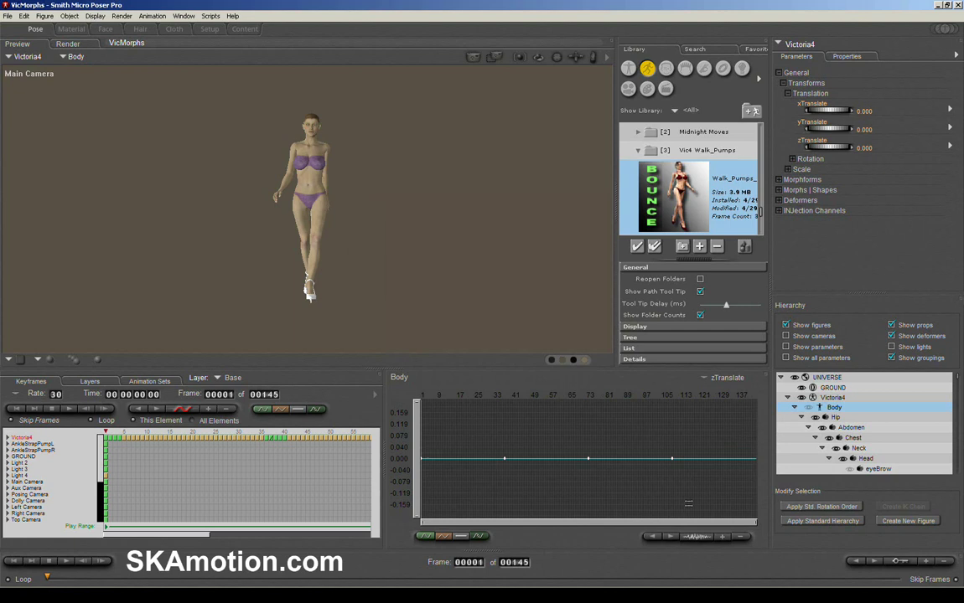
{"action": "left_click", "coordinate": [503, 472]}
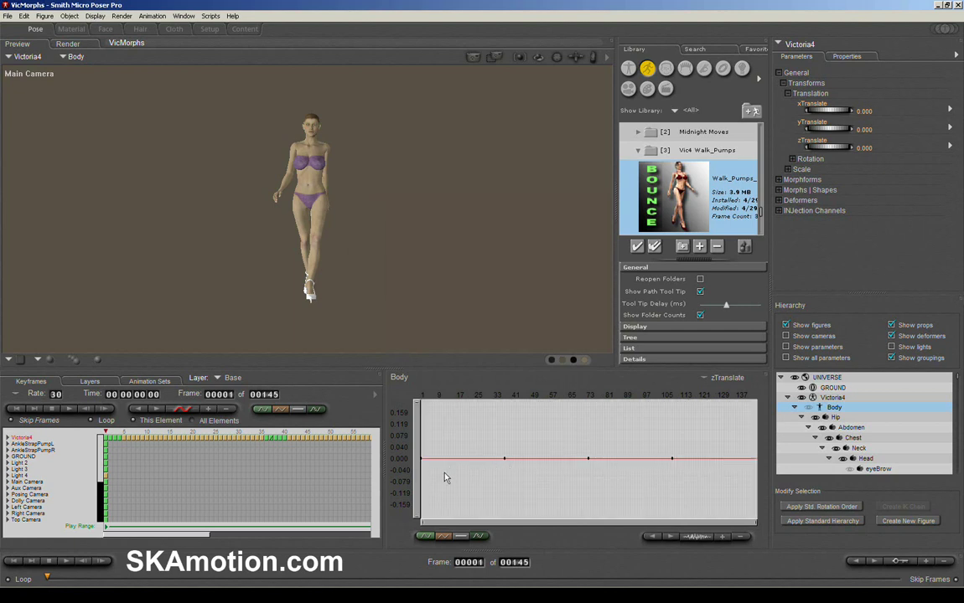
{"action": "left_click_drag", "start_coordinate": [459, 479], "coordinate": [739, 497]}
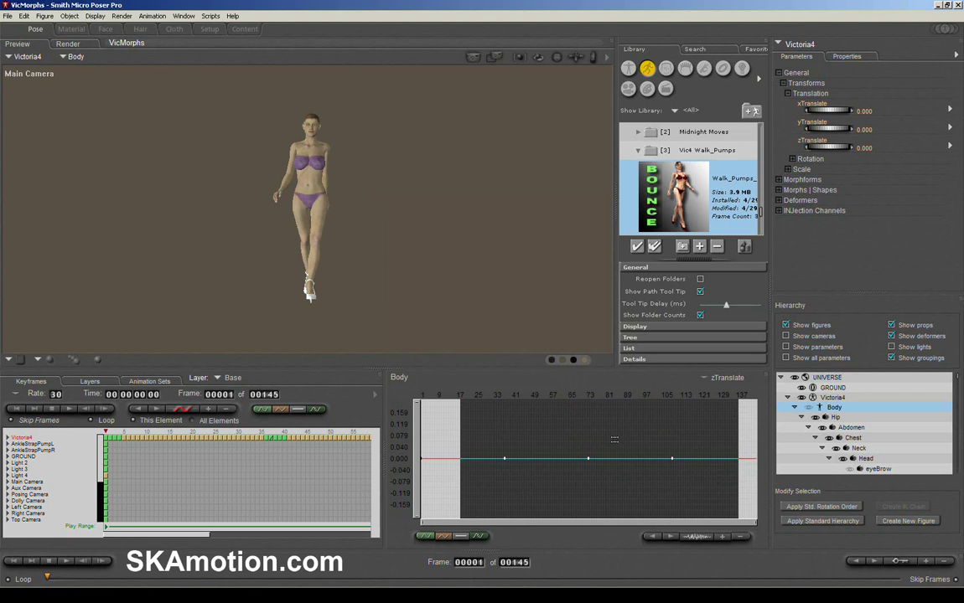
{"action": "left_click", "coordinate": [738, 472]}
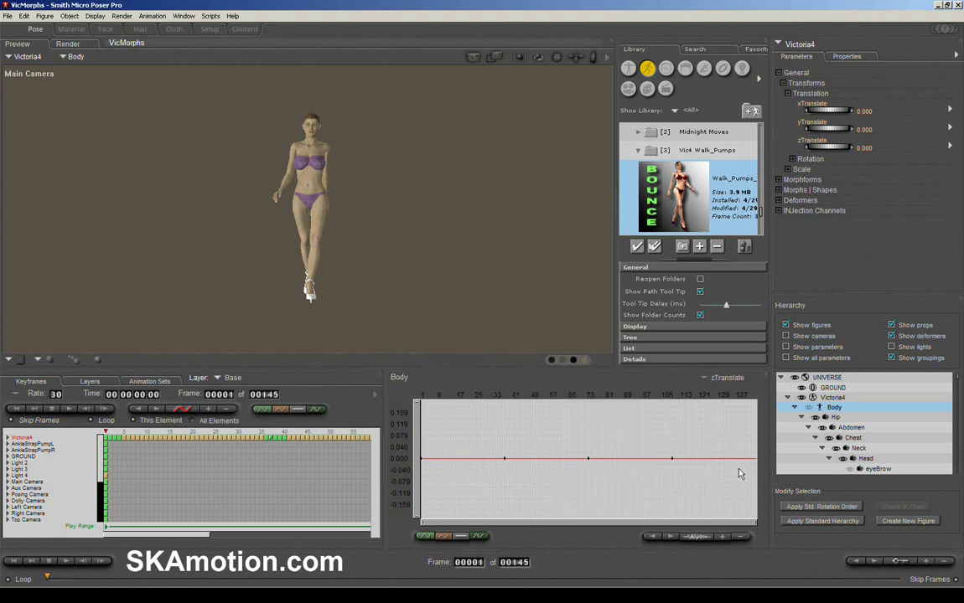
- At frame 145, set the Body's zTranslate to 24.236
{"action": "left_click", "coordinate": [899, 581]}
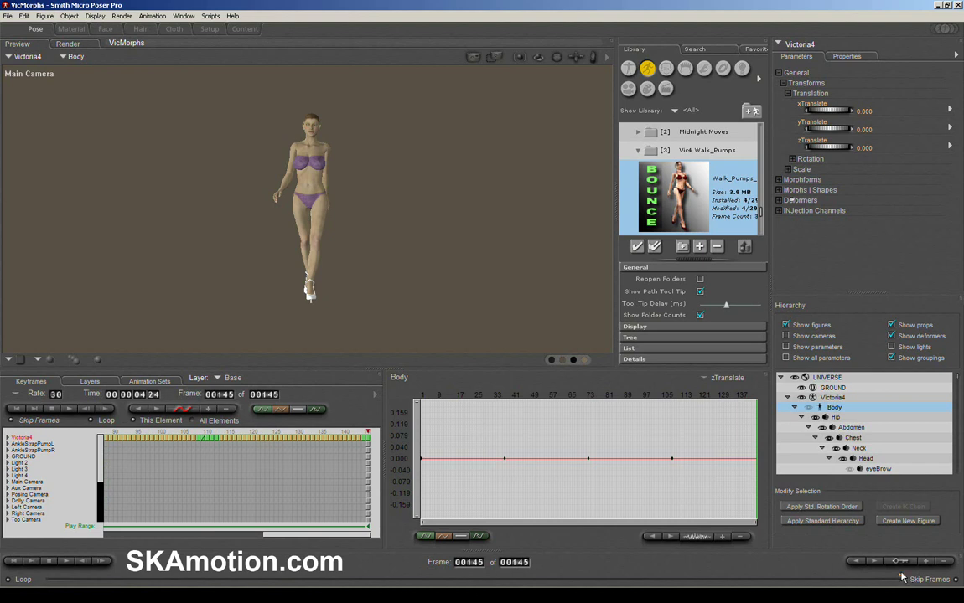
{"action": "double_click", "coordinate": [835, 408]}
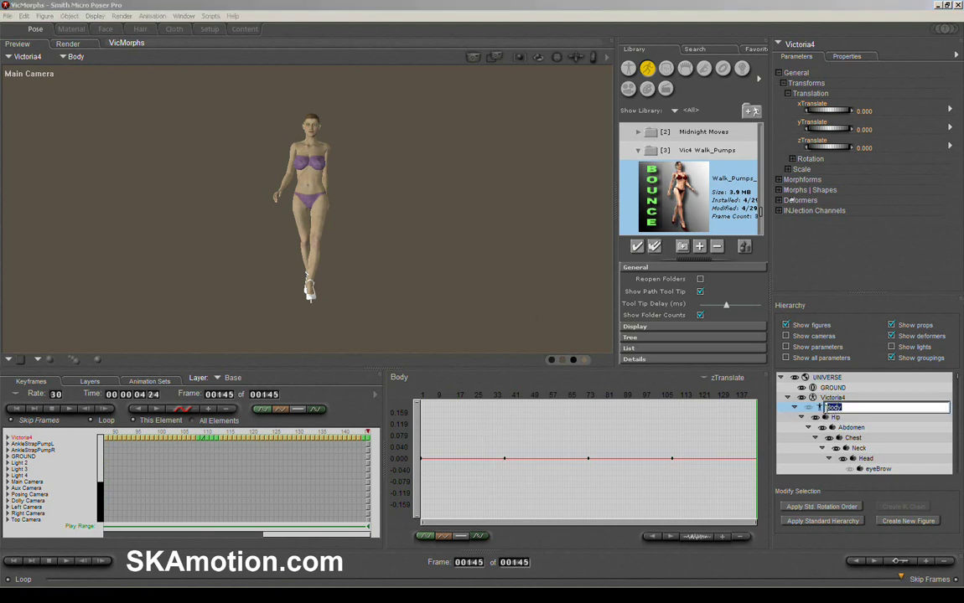
{"action": "left_click", "coordinate": [834, 149]}
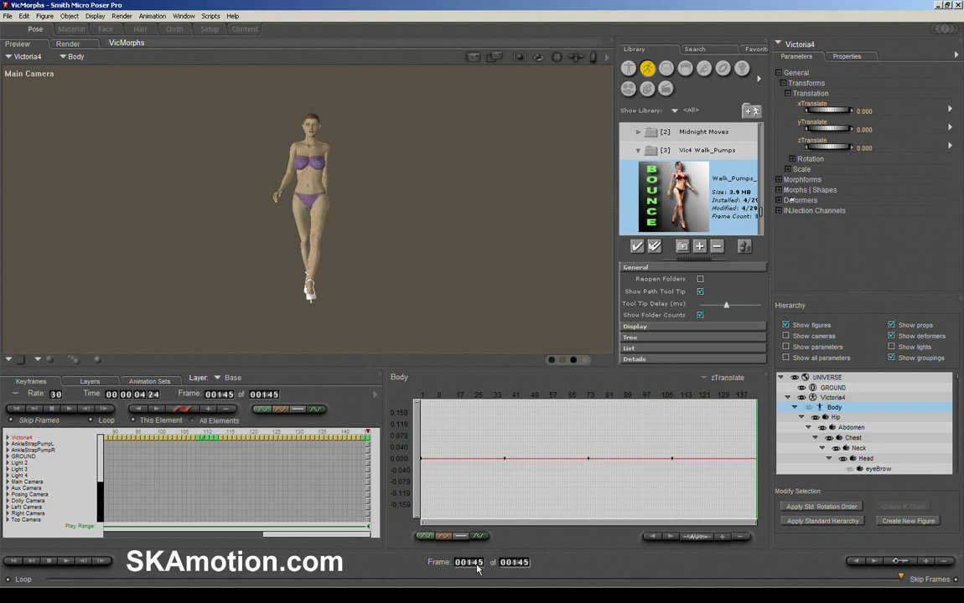
{"action": "left_click", "coordinate": [864, 148]}
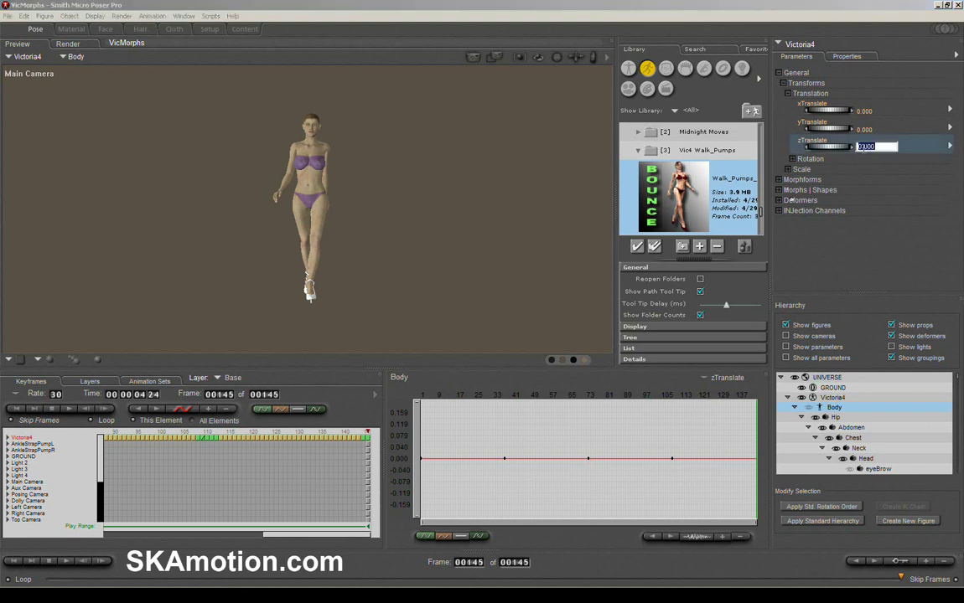
{"action": "type", "text": "24.236"}
{"action": "key", "text": "Return"}
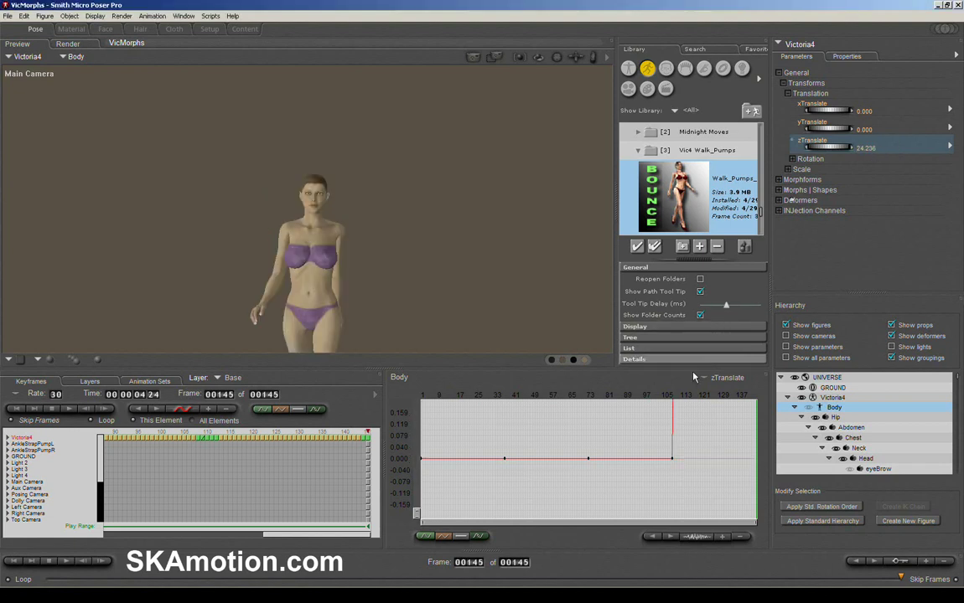
- Float the Body's zTranslate graph in its own enlarged window and scale its value axis to fit the whole curve
{"action": "left_click_drag", "start_coordinate": [511, 381], "coordinate": [233, 97]}
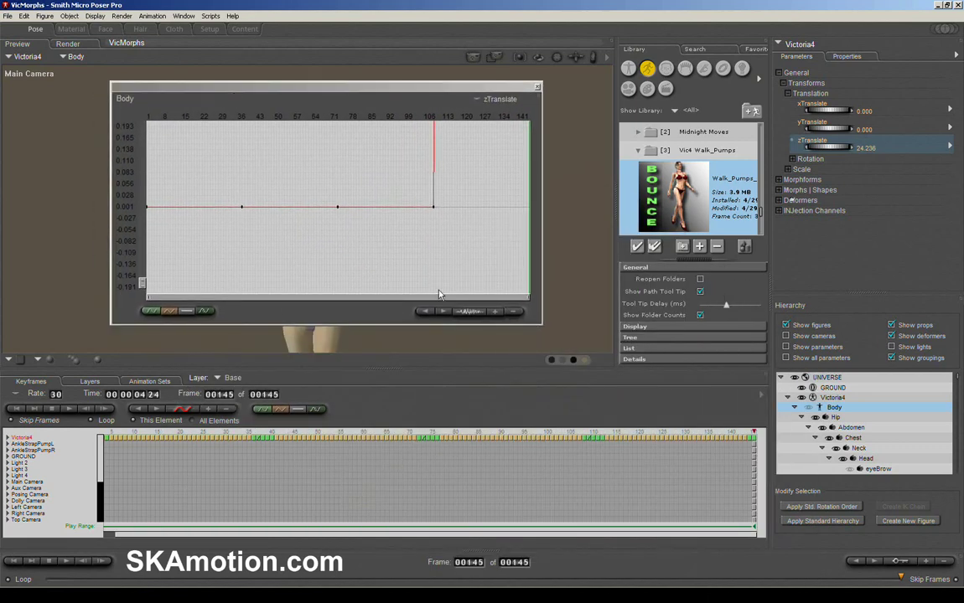
{"action": "left_click", "coordinate": [540, 324]}
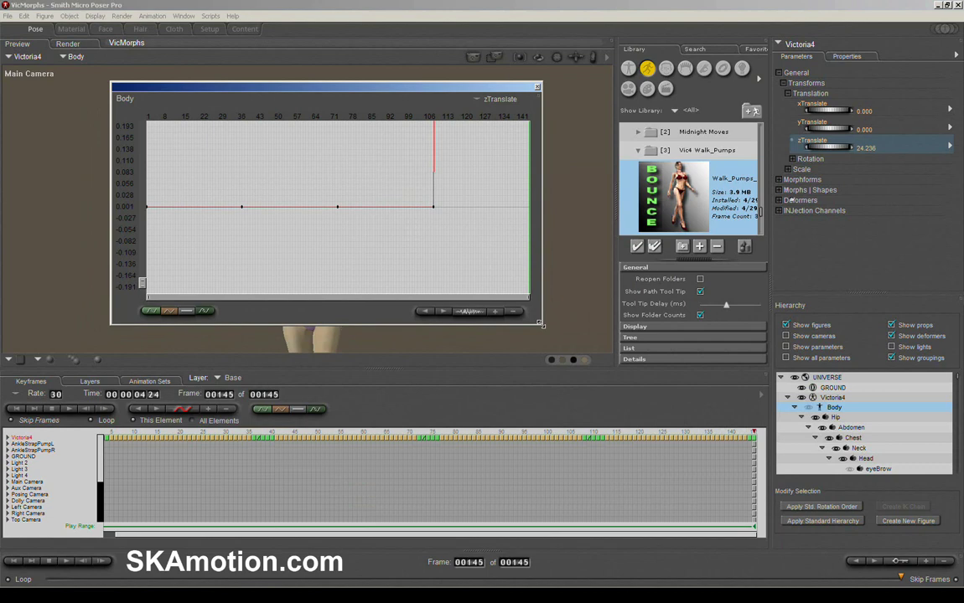
{"action": "left_click_drag", "start_coordinate": [540, 324], "coordinate": [838, 511]}
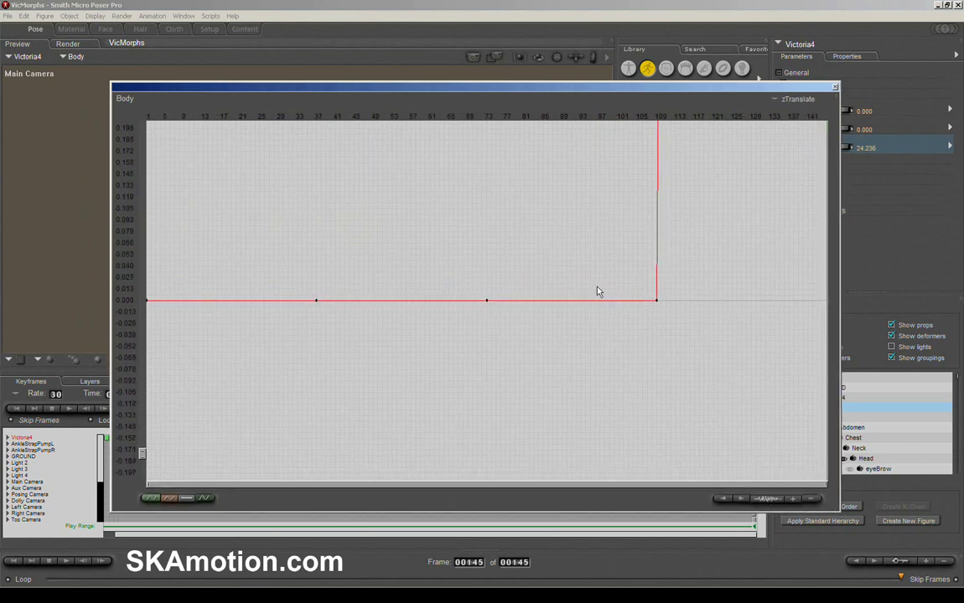
{"action": "left_click_drag", "start_coordinate": [142, 450], "coordinate": [132, 88]}
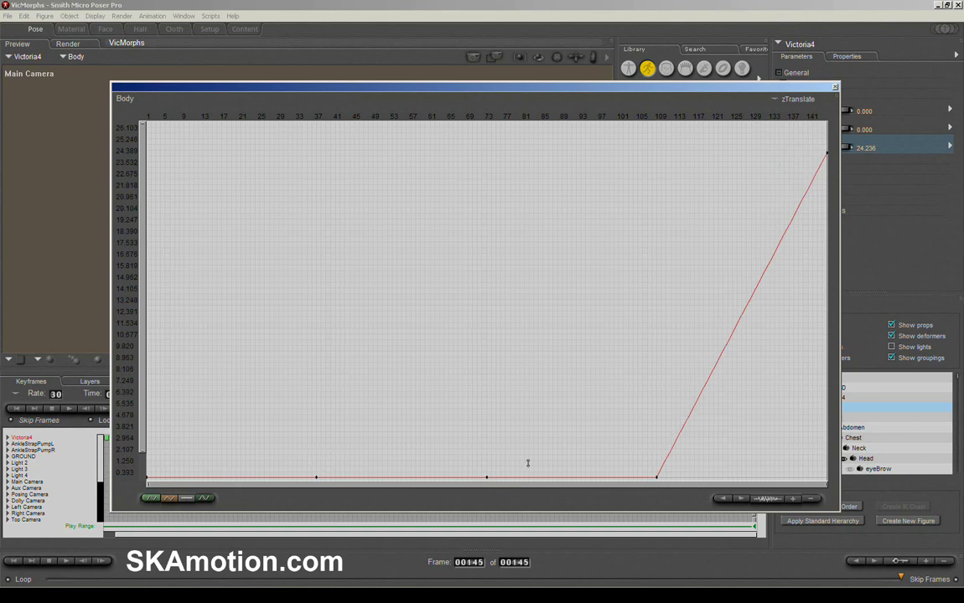
{"action": "left_click_drag", "start_coordinate": [793, 87], "coordinate": [709, 87]}
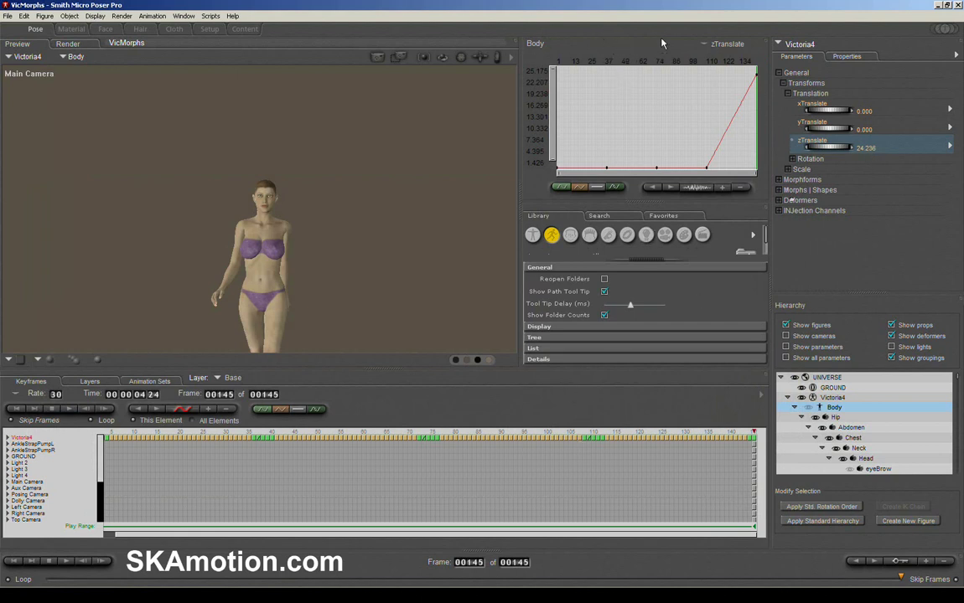
{"action": "left_click_drag", "start_coordinate": [660, 52], "coordinate": [274, 11]}
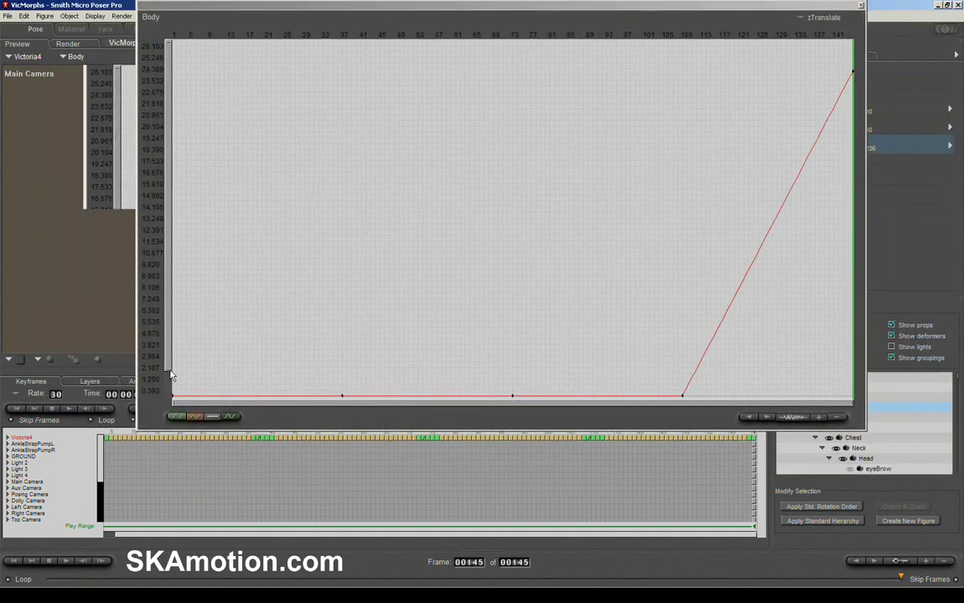
{"action": "left_click_drag", "start_coordinate": [171, 371], "coordinate": [172, 402]}
- Delete the intermediate zTranslate keys between the first and last frames, and dock the graph back below the library
{"action": "left_click_drag", "start_coordinate": [703, 385], "coordinate": [317, 388]}
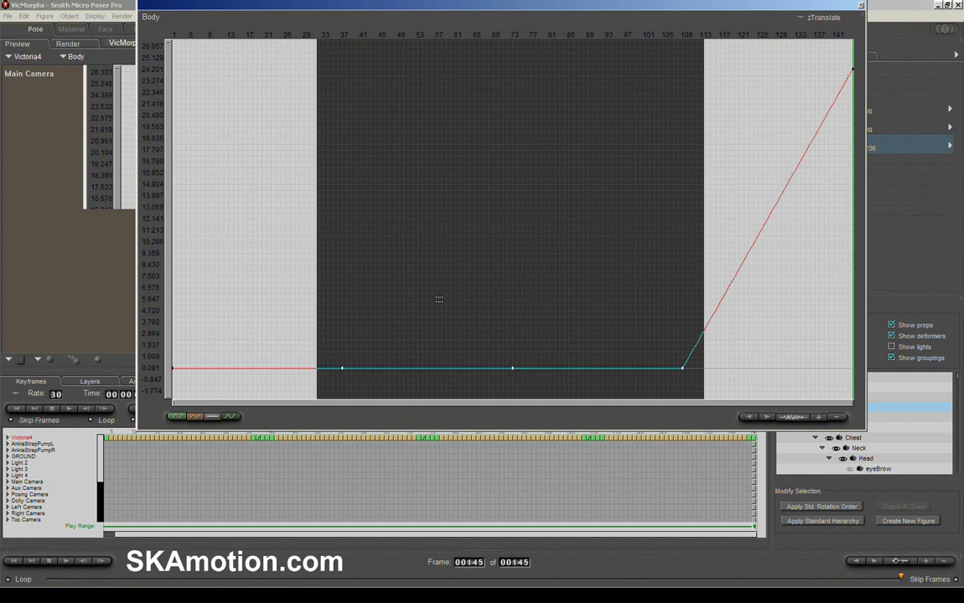
{"action": "left_click", "coordinate": [297, 314]}
{"action": "left_click", "coordinate": [350, 307]}
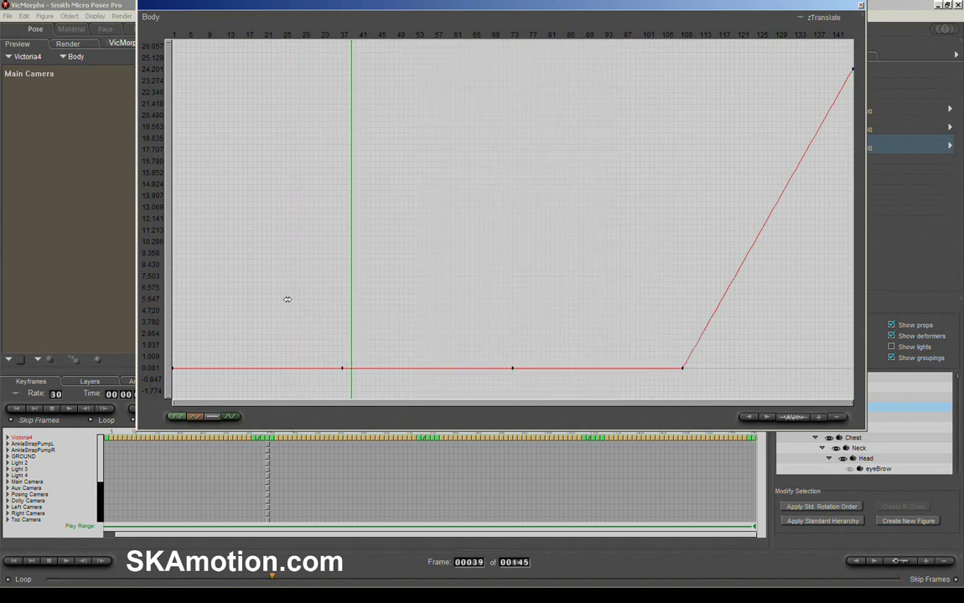
{"action": "left_click_drag", "start_coordinate": [287, 300], "coordinate": [730, 301]}
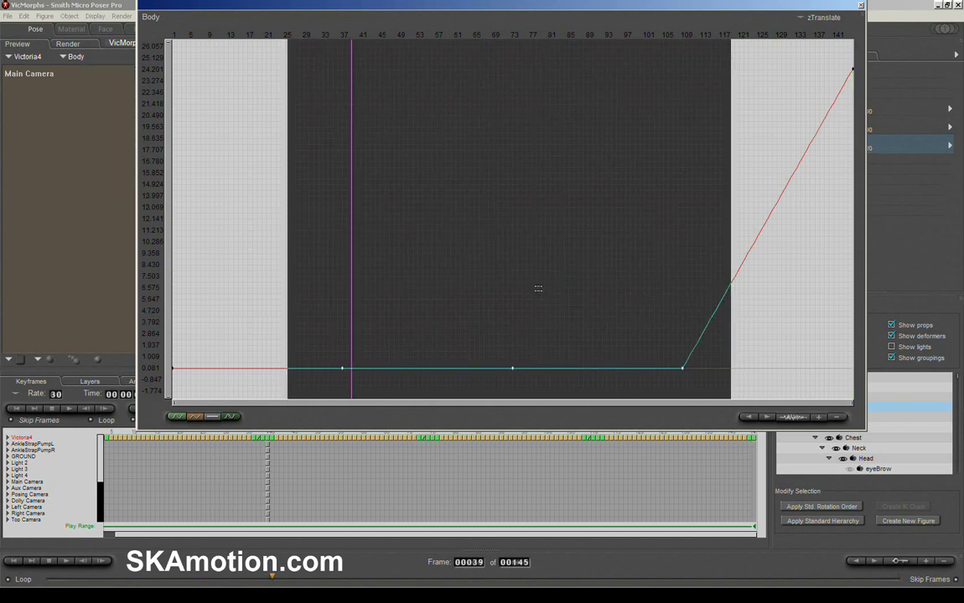
{"action": "key", "text": "Delete"}
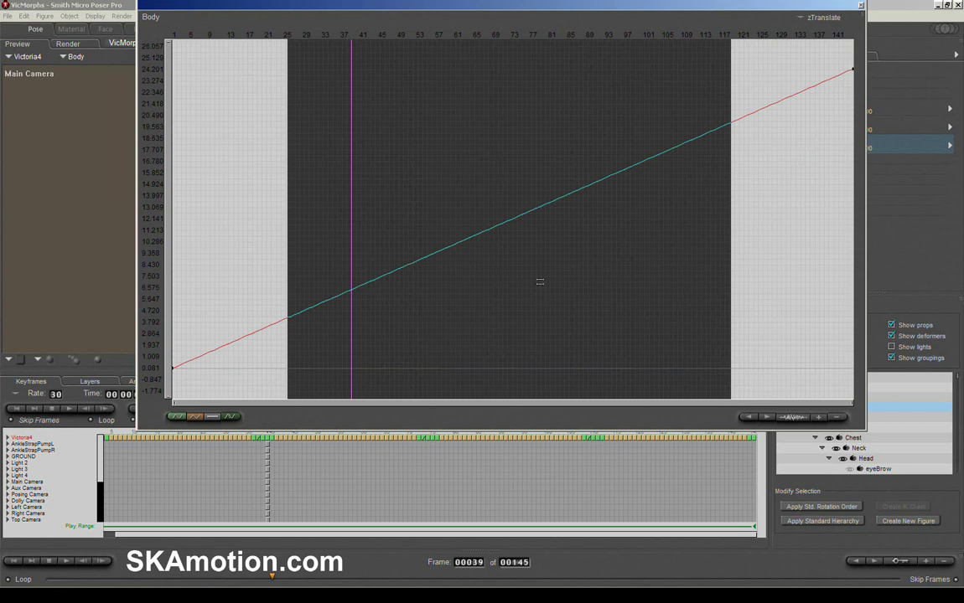
{"action": "left_click", "coordinate": [746, 247]}
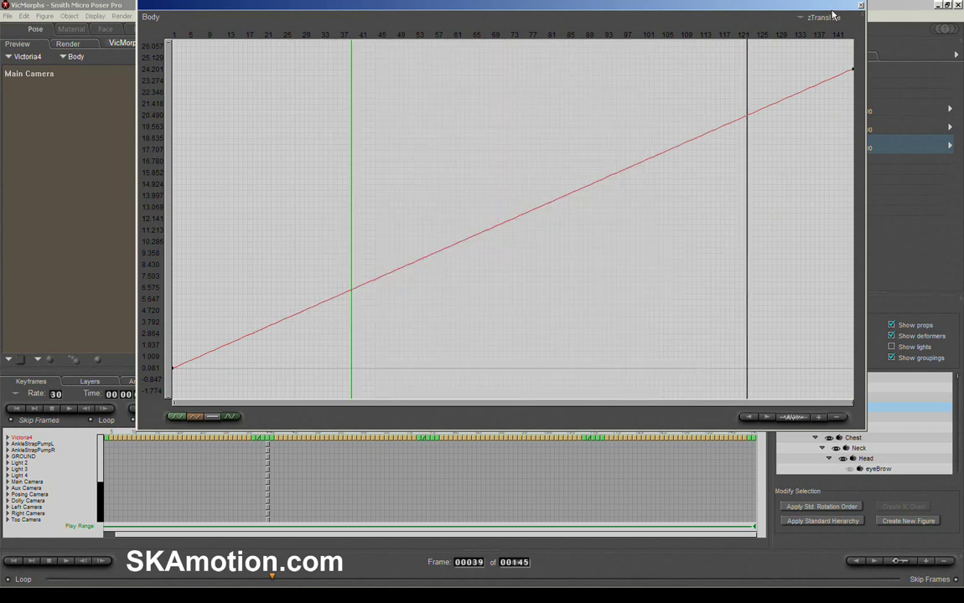
{"action": "left_click_drag", "start_coordinate": [808, 4], "coordinate": [674, 235]}
{"action": "left_click", "coordinate": [728, 234]}
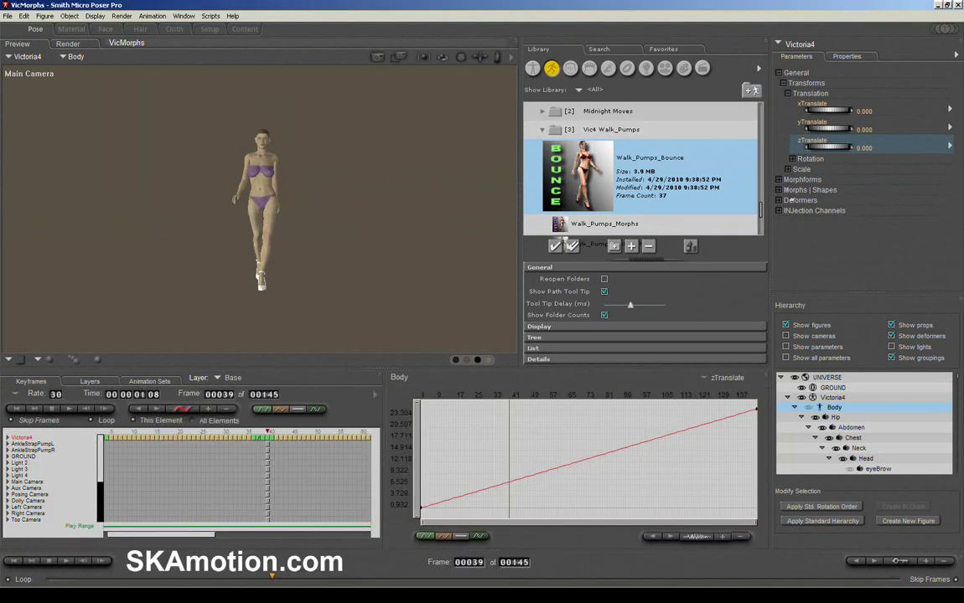
- Review the walk from frame 1 through the Left Camera, zoomed out to fit the figure's forward path
{"action": "left_click", "coordinate": [47, 579]}
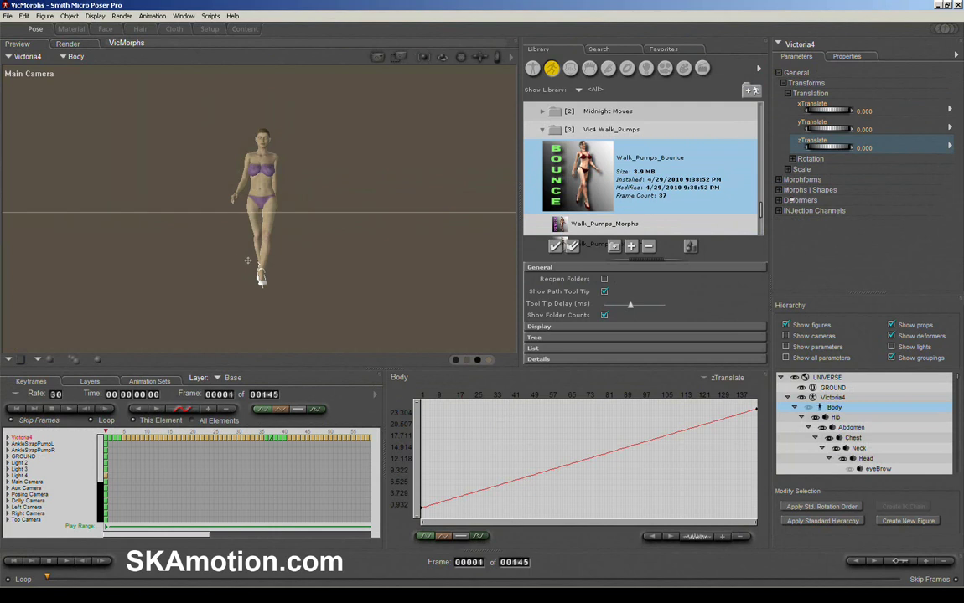
{"action": "right_click", "coordinate": [175, 165]}
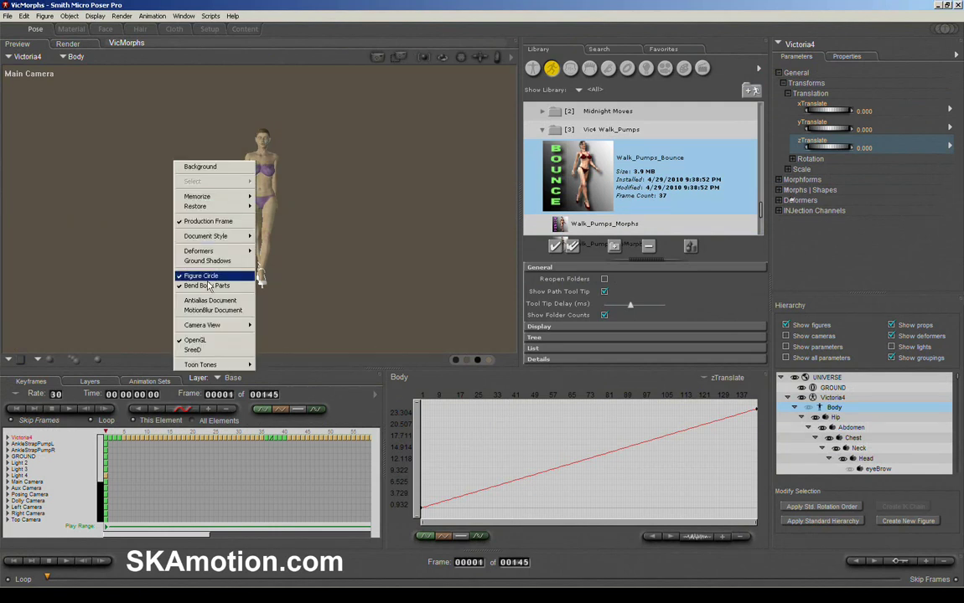
{"action": "mouse_move", "coordinate": [217, 325]}
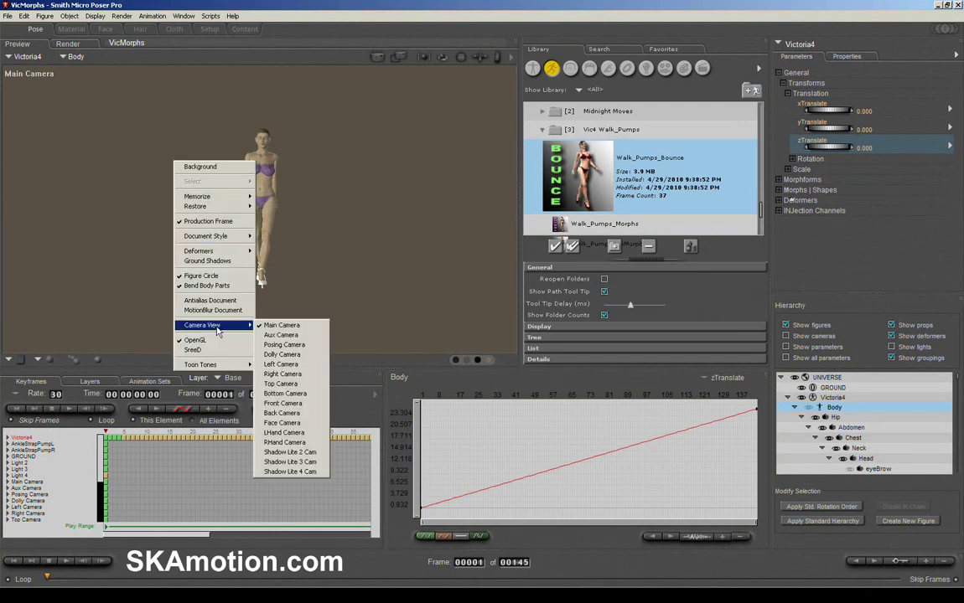
{"action": "left_click", "coordinate": [280, 365]}
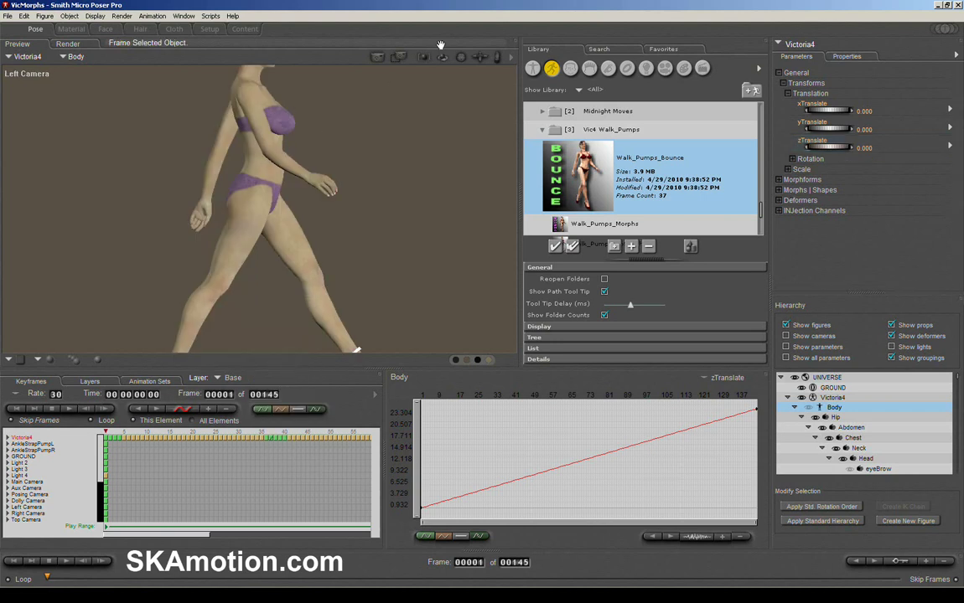
{"action": "left_click_drag", "start_coordinate": [481, 57], "coordinate": [399, 114]}
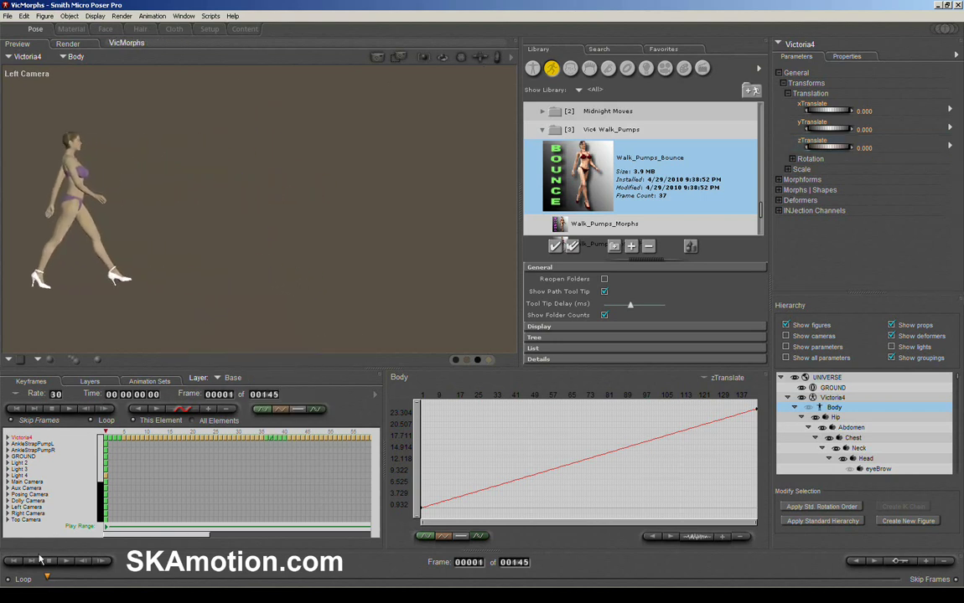
{"action": "left_click_drag", "start_coordinate": [49, 580], "coordinate": [3, 557]}
- Try a spline section at frame 12 of the Body's zTranslate curve, and delete the key it adds
{"action": "left_click", "coordinate": [446, 477]}
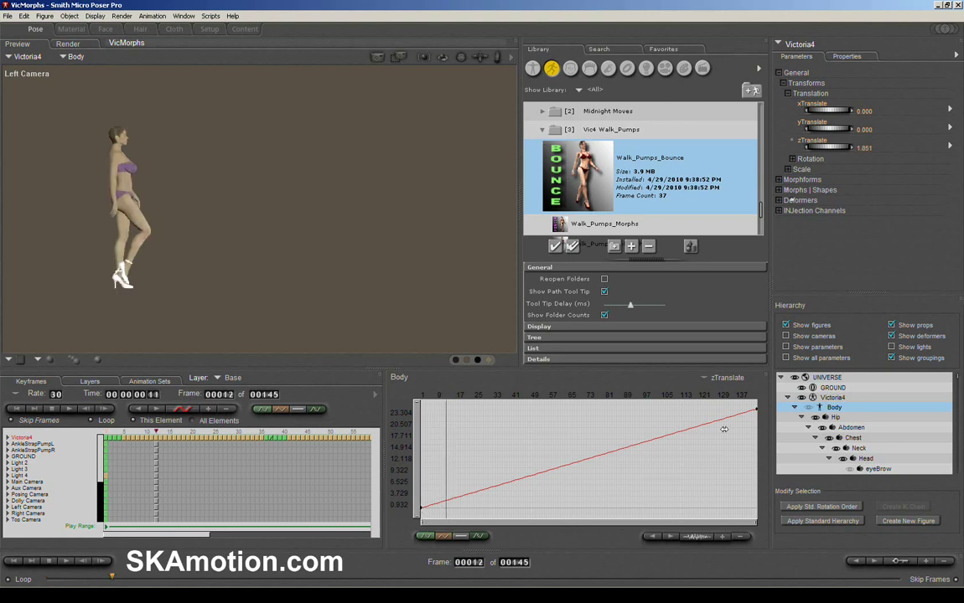
{"action": "left_click", "coordinate": [425, 536]}
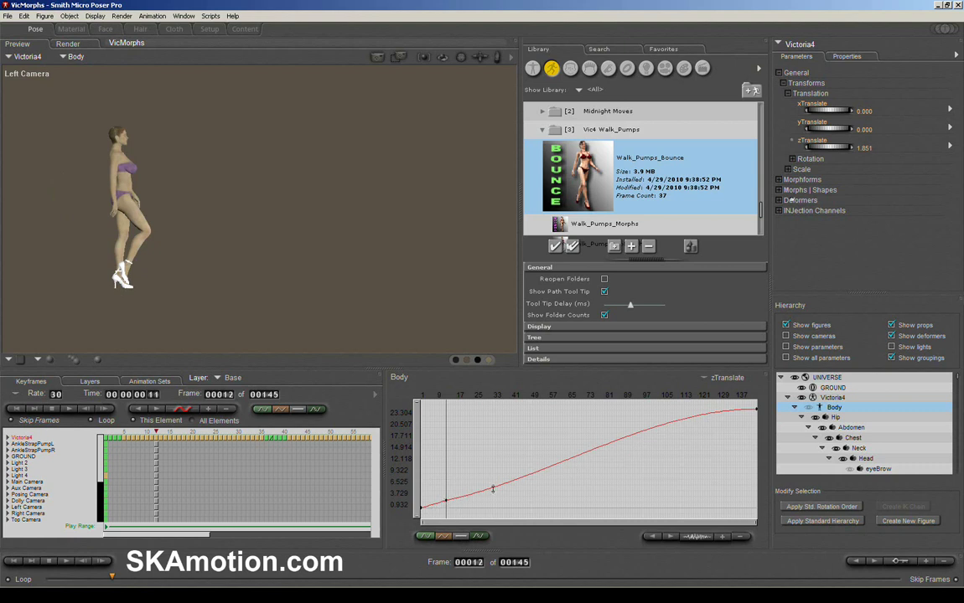
{"action": "left_click", "coordinate": [522, 496]}
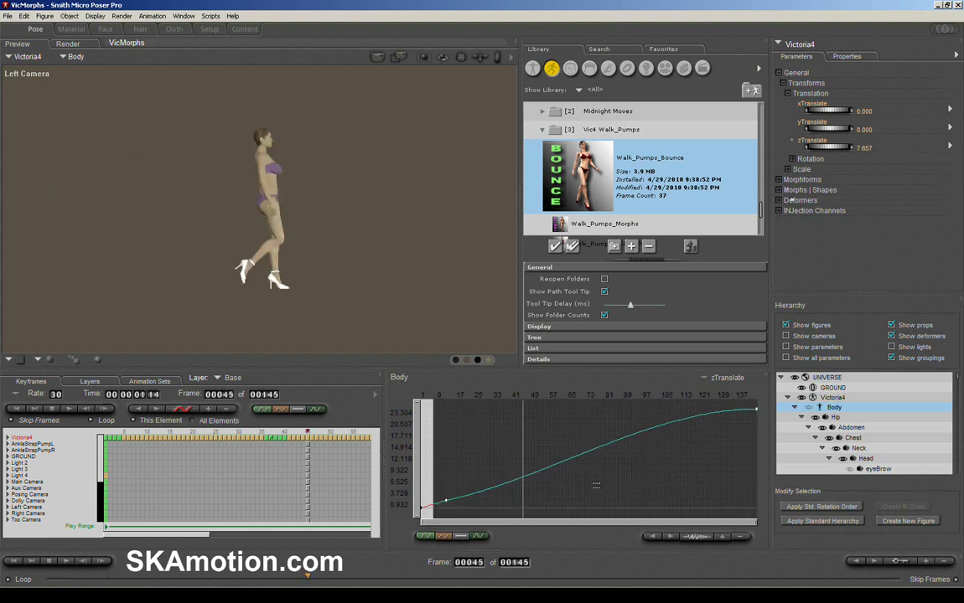
{"action": "left_click", "coordinate": [432, 493]}
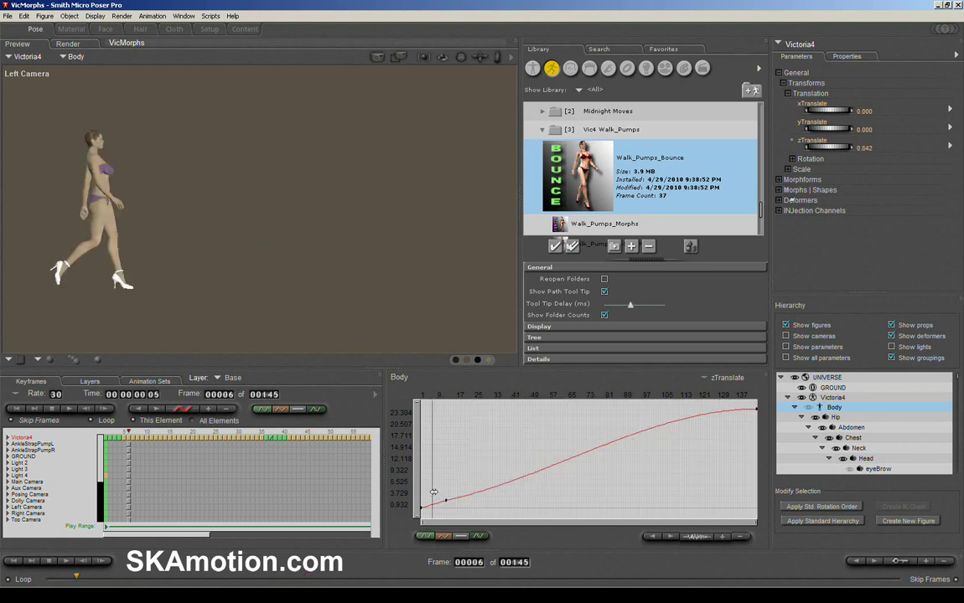
{"action": "left_click_drag", "start_coordinate": [478, 477], "coordinate": [424, 478]}
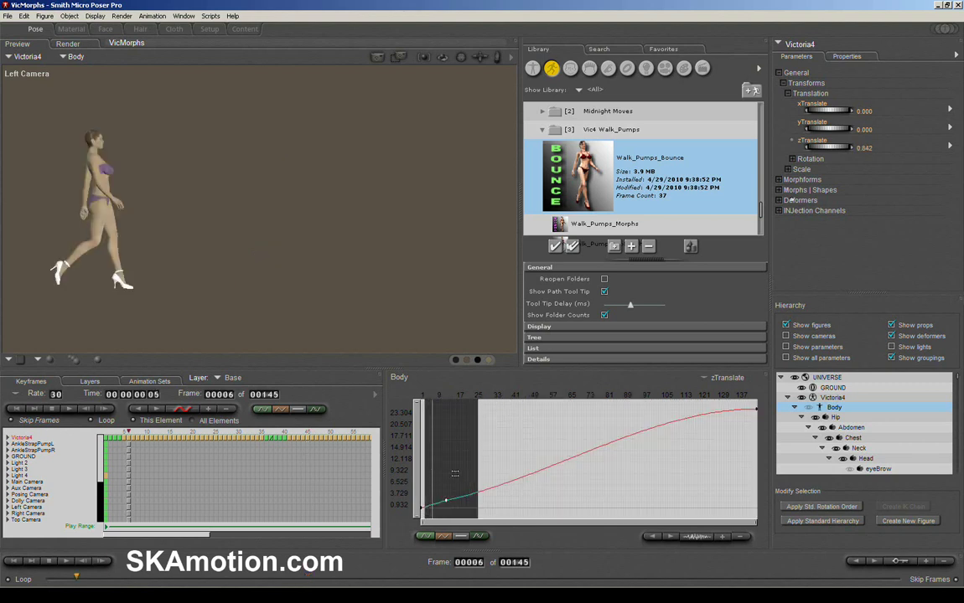
{"action": "key", "text": "Delete"}
{"action": "left_click", "coordinate": [502, 497]}
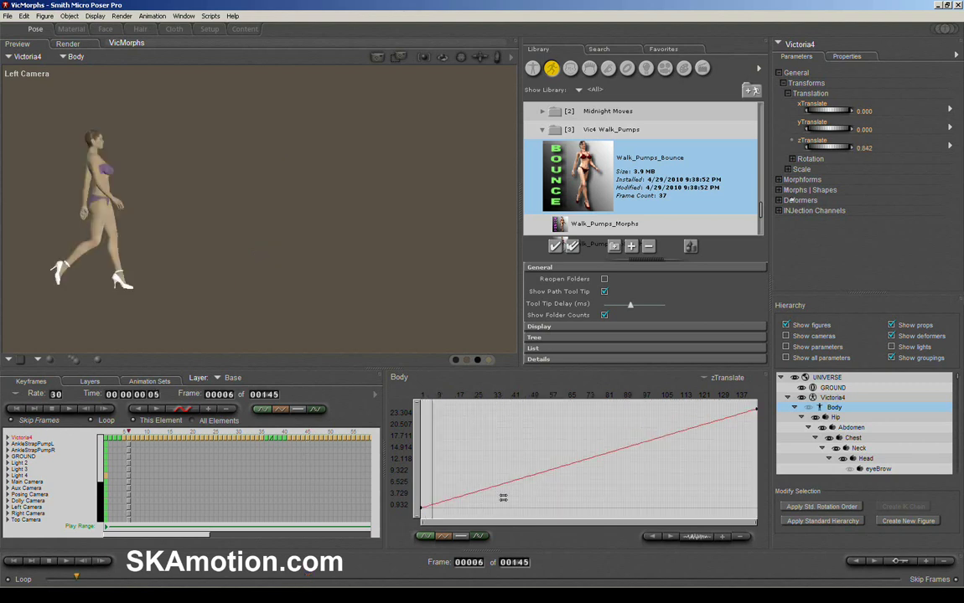
- Go back to frame 1 and switch to the Main Camera, zoomed in on the figure's upper body
{"action": "left_click", "coordinate": [421, 517]}
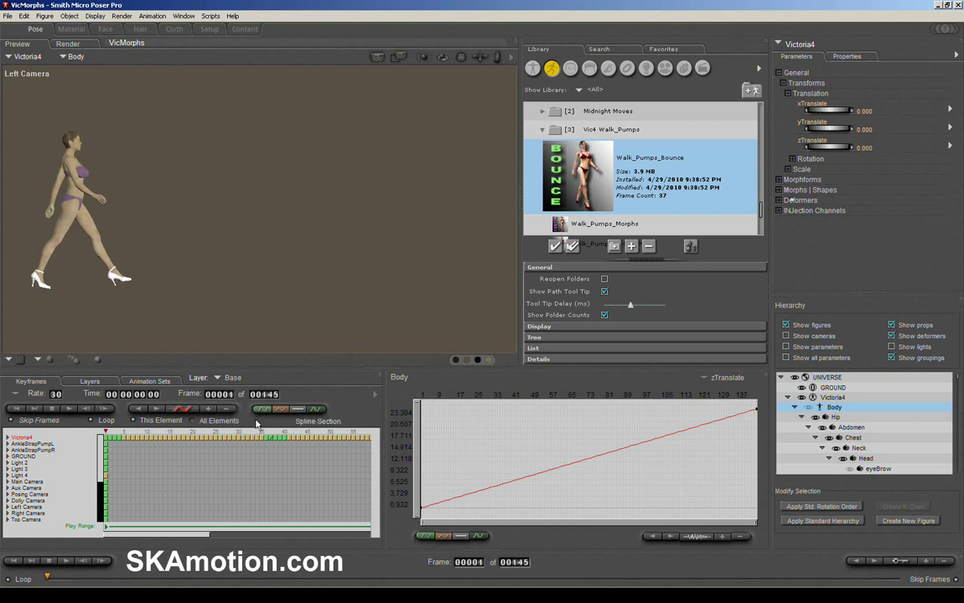
{"action": "mouse_move", "coordinate": [50, 575]}
{"action": "left_mouse_down"}
{"action": "mouse_move", "coordinate": [302, 581]}
{"action": "mouse_move", "coordinate": [47, 578]}
{"action": "left_mouse_up"}
{"action": "right_click", "coordinate": [241, 142]}
{"action": "mouse_move", "coordinate": [283, 307]}
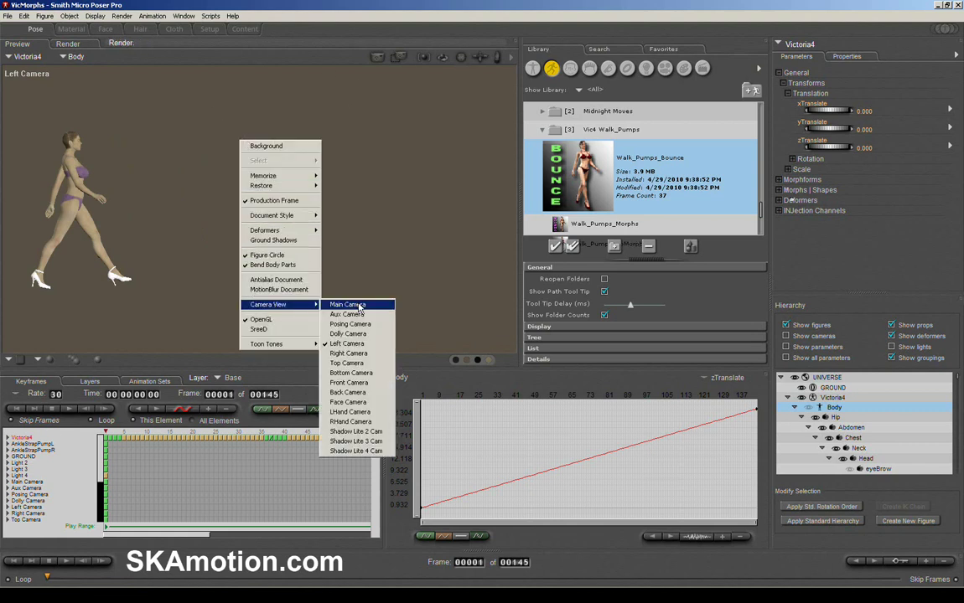
{"action": "left_click", "coordinate": [344, 304]}
{"action": "left_click_drag", "start_coordinate": [480, 61], "coordinate": [475, 45]}
- Select the Chest, expand its Morphforms and Morphs | Shapes groups, and show the BreastsSize curve in the graph
{"action": "left_click", "coordinate": [290, 127]}
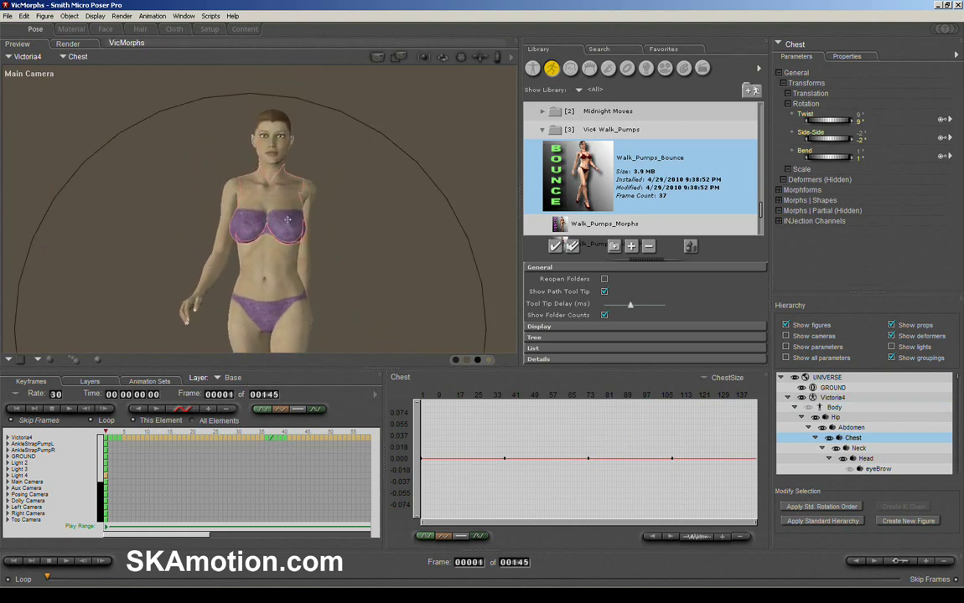
{"action": "left_click", "coordinate": [789, 190]}
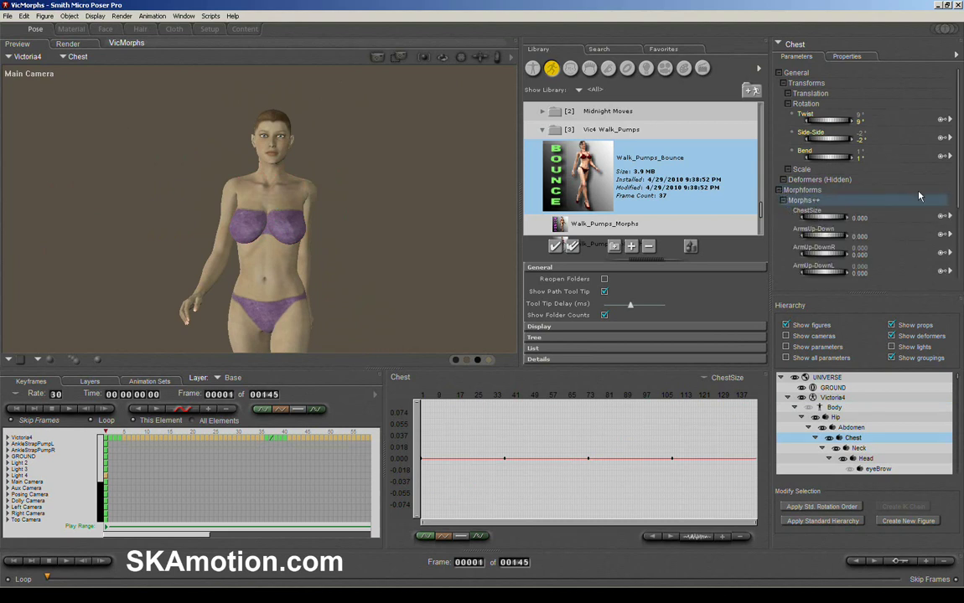
{"action": "scroll", "coordinate": [959, 180], "scroll_direction": "down", "scroll_amount": 3}
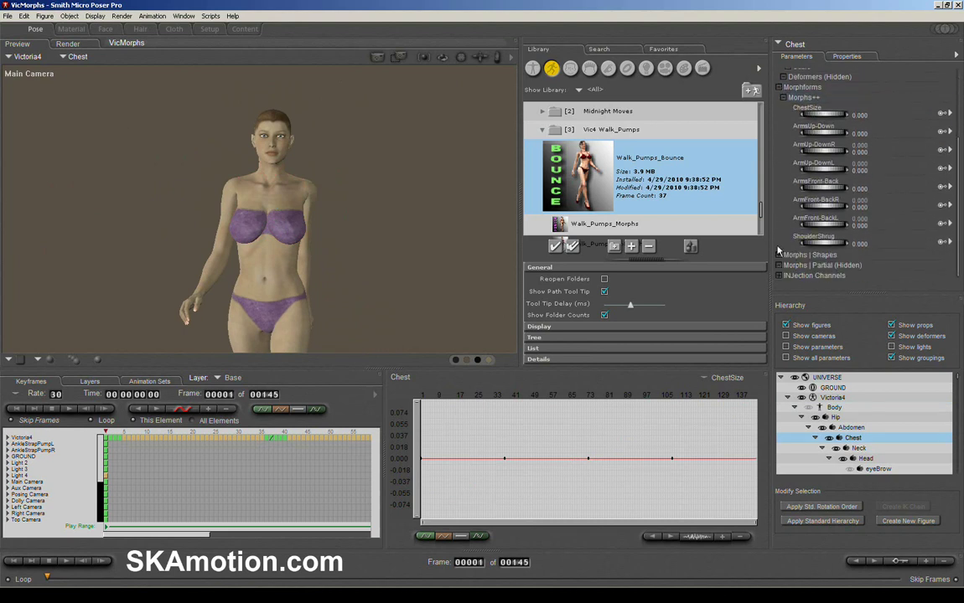
{"action": "left_click", "coordinate": [779, 255]}
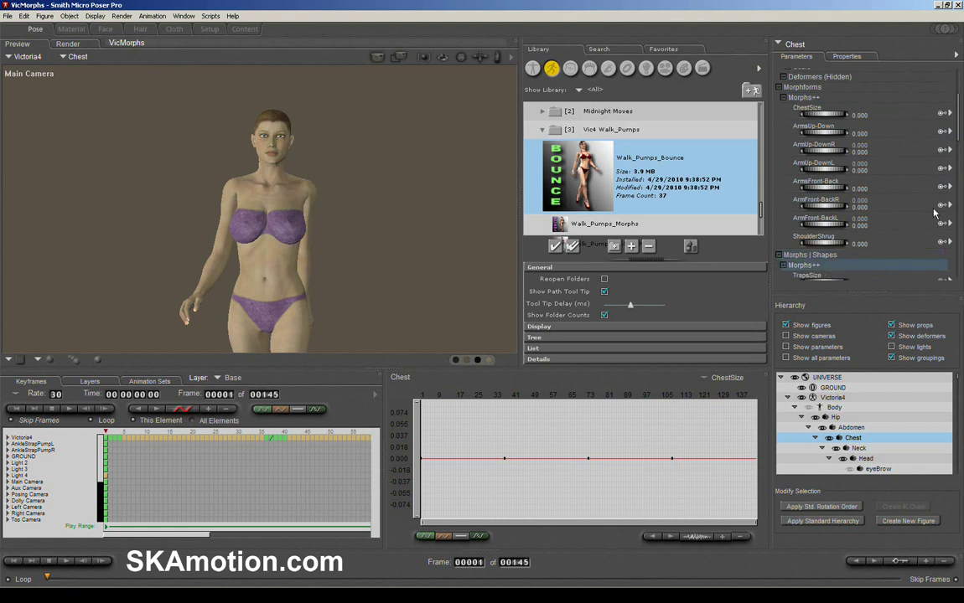
{"action": "scroll", "coordinate": [959, 146], "scroll_direction": "down", "scroll_amount": 10}
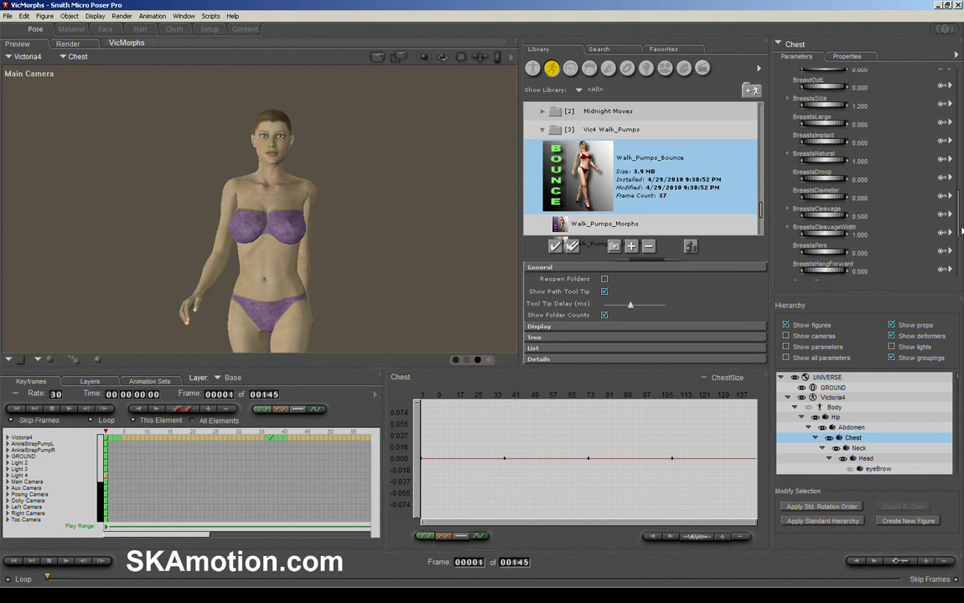
{"action": "left_click_drag", "start_coordinate": [961, 237], "coordinate": [957, 212]}
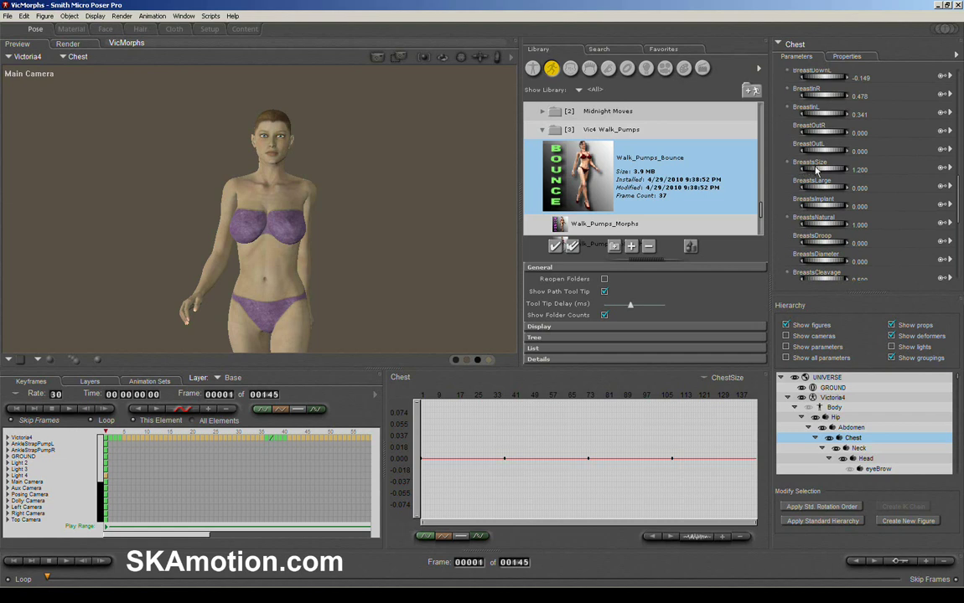
{"action": "left_click", "coordinate": [838, 167]}
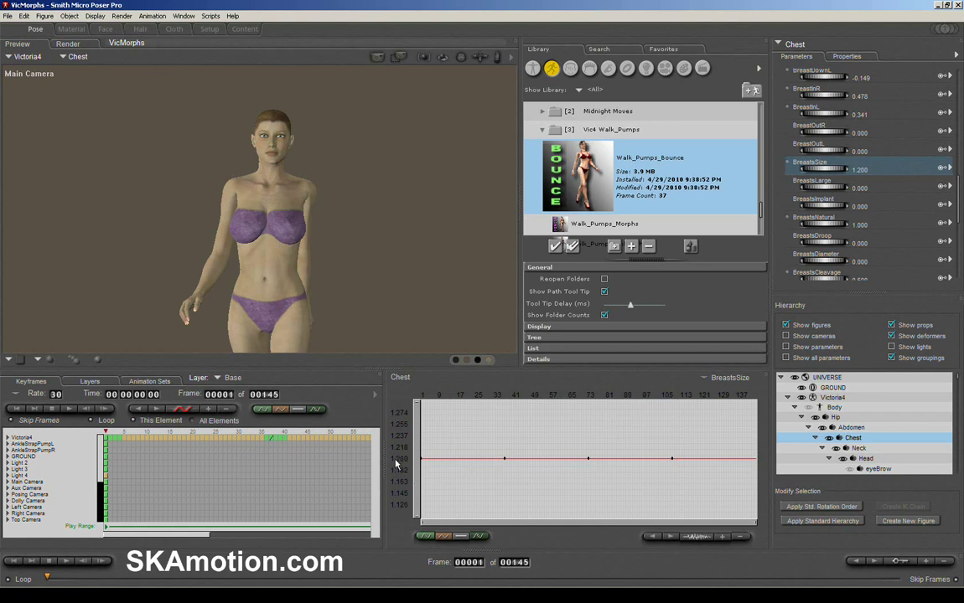
- Select the BreastsSize curve from frame 1 to about frame 119 and lower all its keys together to about 0.161
{"action": "left_click_drag", "start_coordinate": [690, 474], "coordinate": [399, 475]}
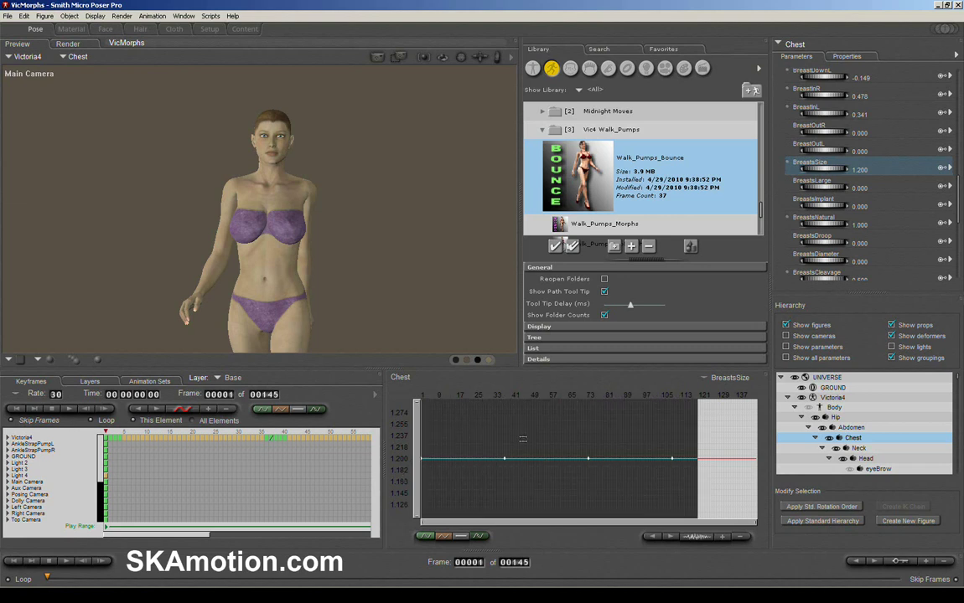
{"action": "left_click", "coordinate": [719, 490]}
{"action": "left_click_drag", "start_coordinate": [704, 488], "coordinate": [401, 495]}
{"action": "left_click", "coordinate": [427, 501]}
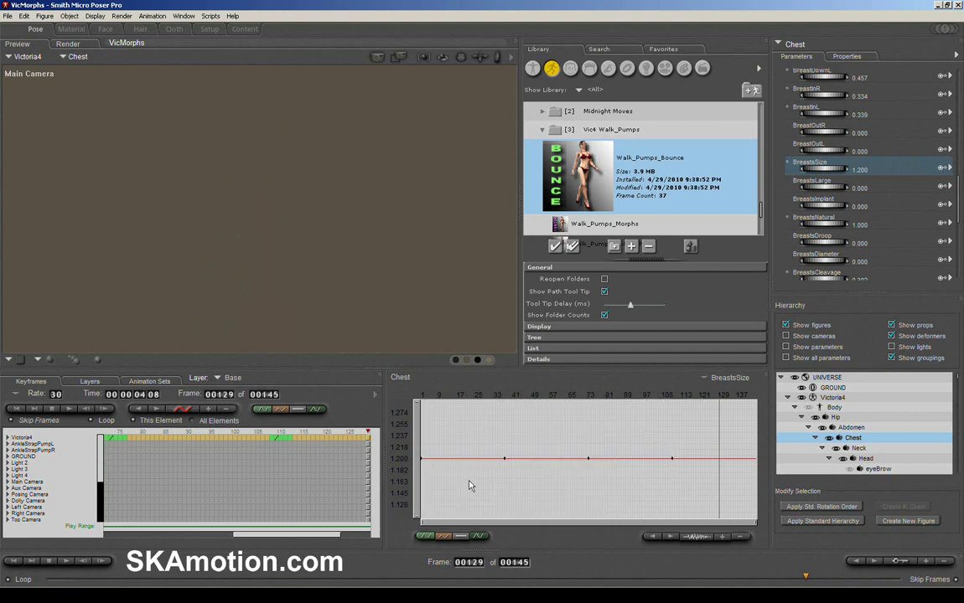
{"action": "left_click", "coordinate": [434, 483]}
{"action": "left_click_drag", "start_coordinate": [695, 479], "coordinate": [426, 469]}
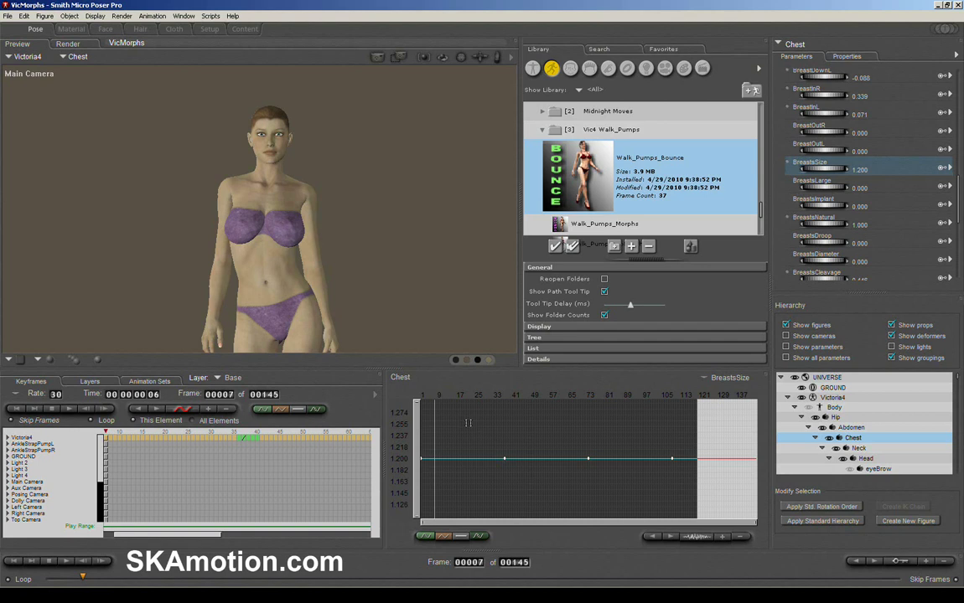
{"action": "left_click_drag", "start_coordinate": [468, 423], "coordinate": [499, 563]}
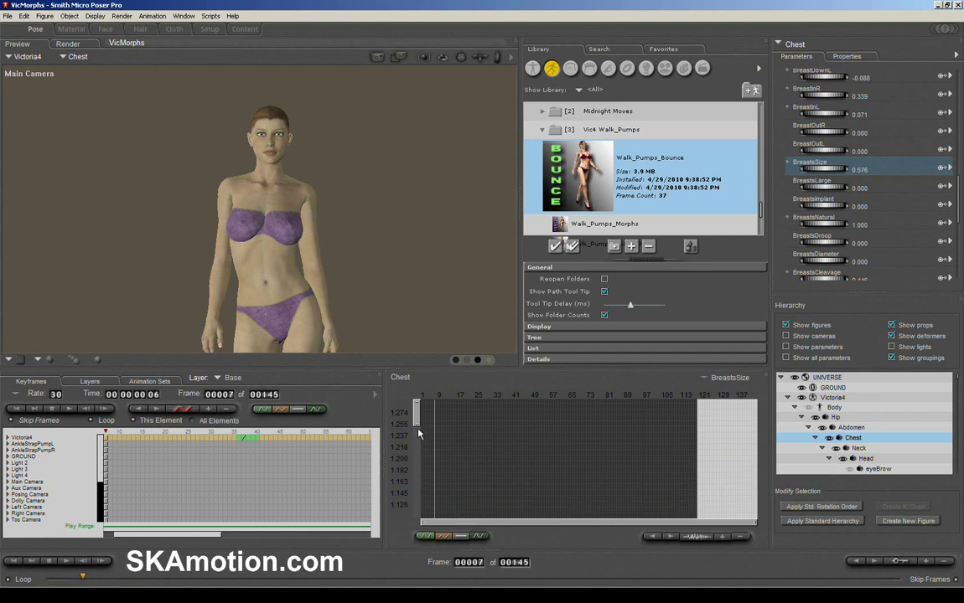
{"action": "left_click_drag", "start_coordinate": [418, 427], "coordinate": [417, 532]}
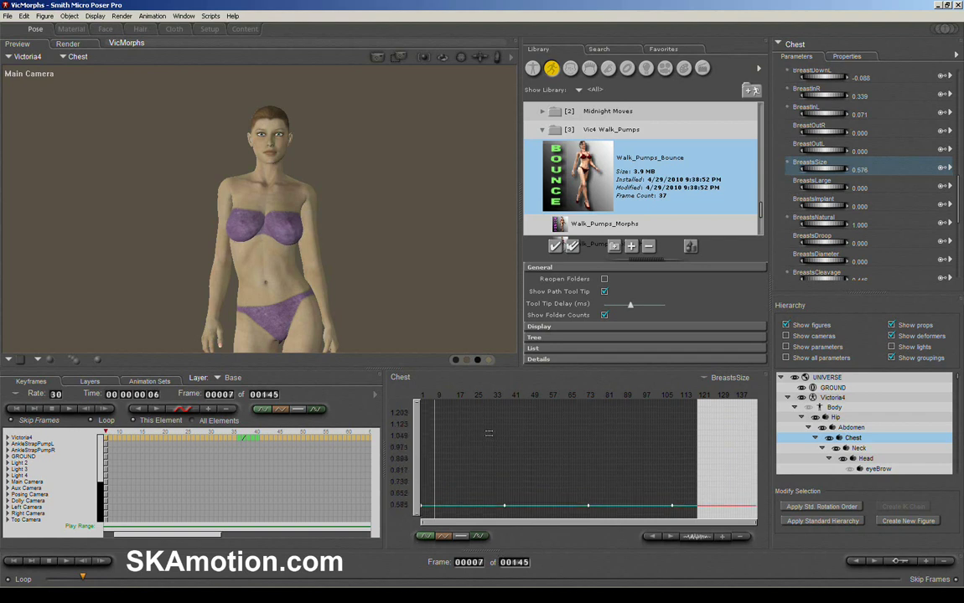
{"action": "left_click_drag", "start_coordinate": [489, 435], "coordinate": [488, 549]}
{"action": "left_click_drag", "start_coordinate": [513, 460], "coordinate": [500, 511]}
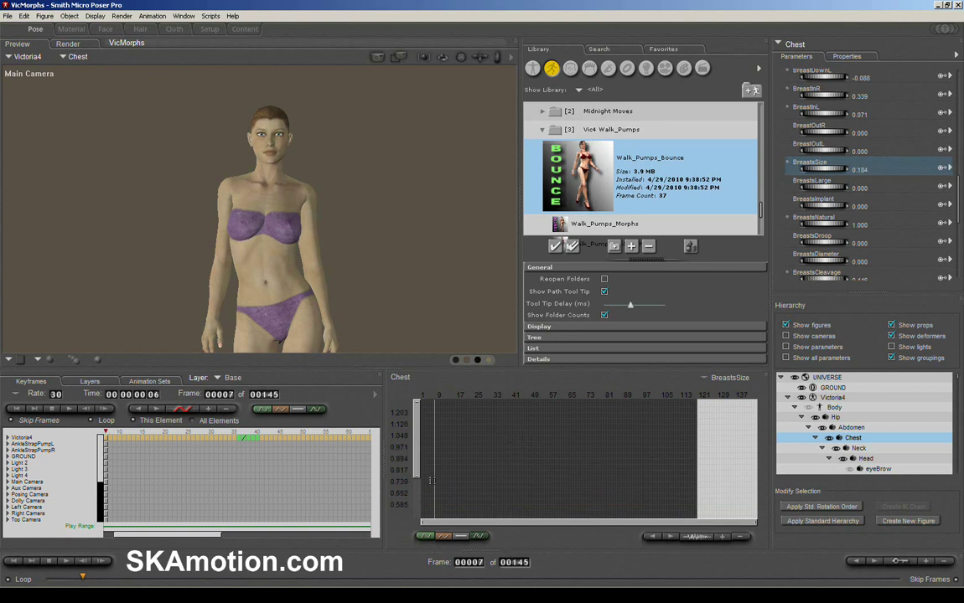
{"action": "left_click_drag", "start_coordinate": [417, 472], "coordinate": [414, 530]}
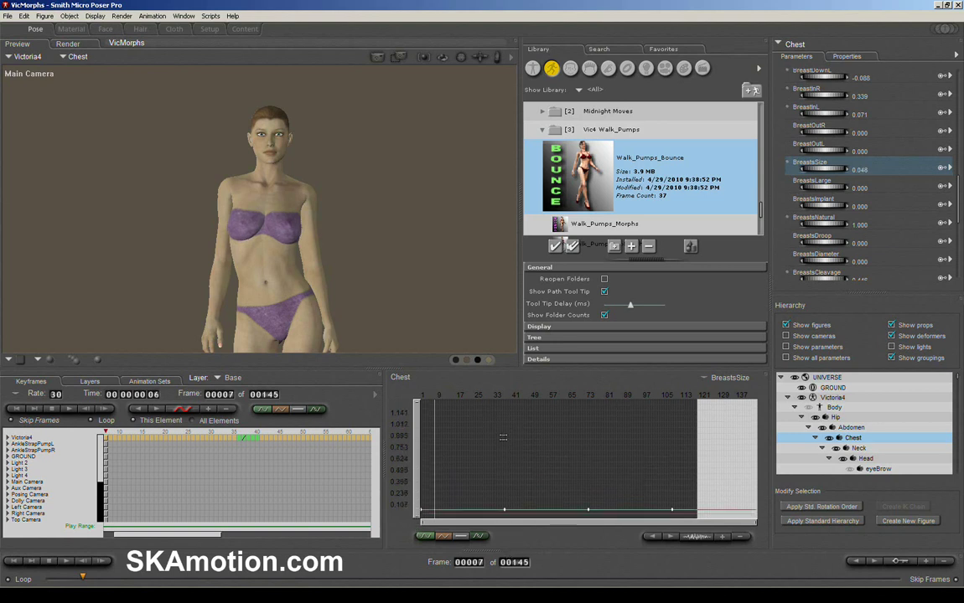
{"action": "mouse_move", "coordinate": [502, 437]}
{"action": "left_mouse_down"}
{"action": "mouse_move", "coordinate": [495, 495]}
{"action": "mouse_move", "coordinate": [498, 363]}
{"action": "mouse_move", "coordinate": [499, 446]}
{"action": "left_mouse_up"}
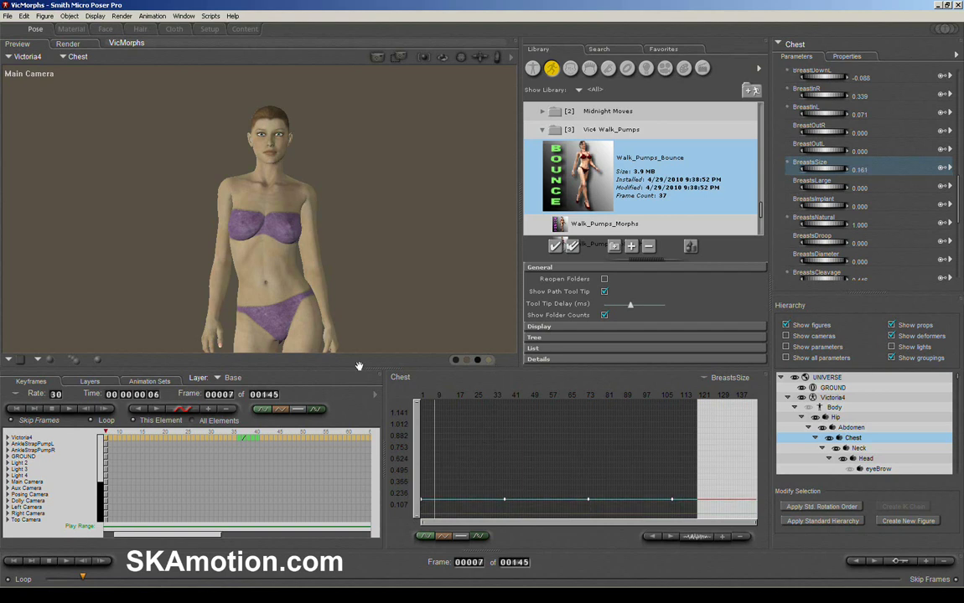
- Delete the BreastsSize keys after frame 1, and set the morph at frame 1 to about 0.745
{"action": "left_click", "coordinate": [636, 475]}
{"action": "left_click_drag", "start_coordinate": [711, 460], "coordinate": [490, 473]}
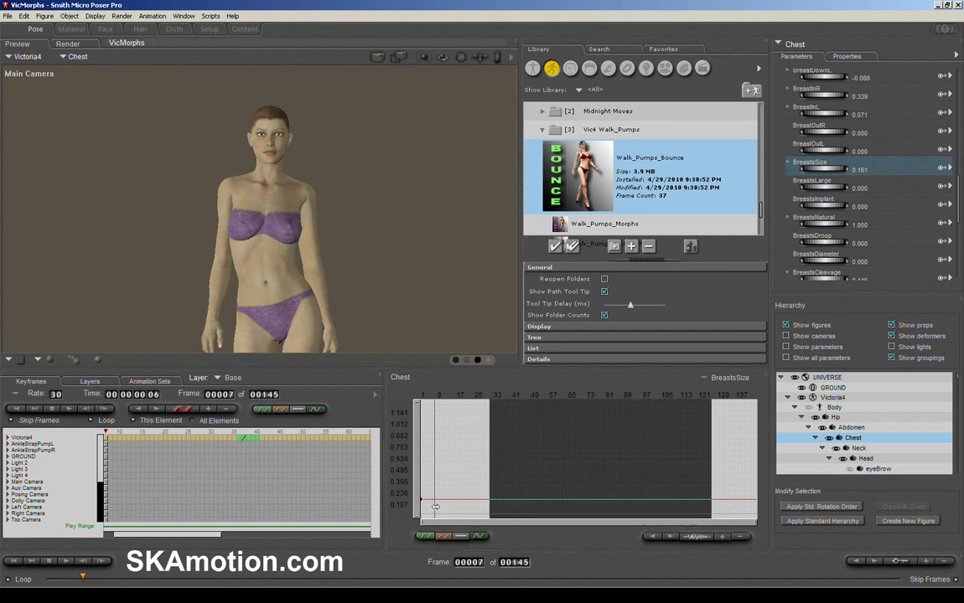
{"action": "left_click_drag", "start_coordinate": [435, 506], "coordinate": [420, 508]}
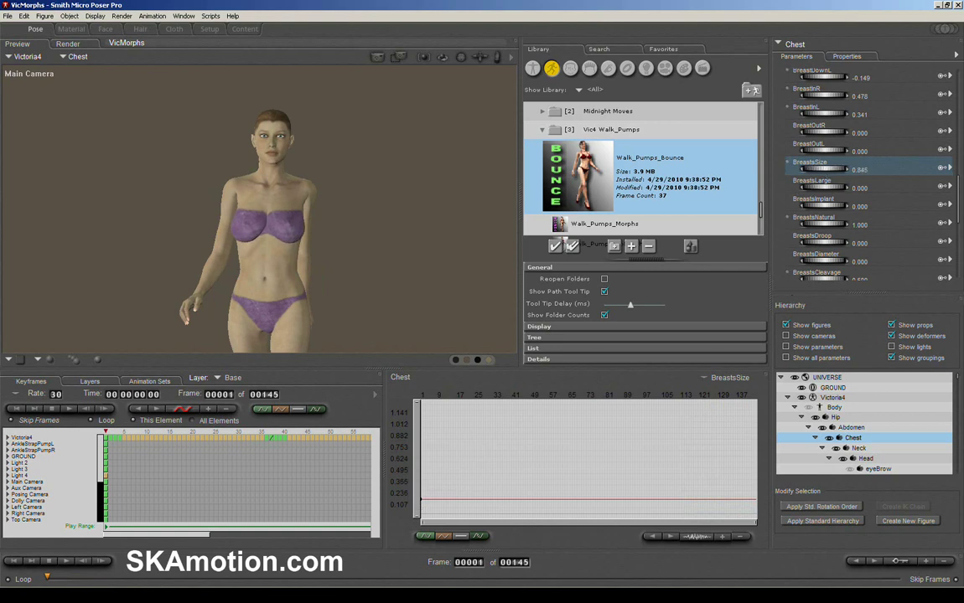
{"action": "mouse_move", "coordinate": [823, 168]}
{"action": "left_mouse_down"}
{"action": "mouse_move", "coordinate": [841, 169]}
{"action": "mouse_move", "coordinate": [814, 168]}
{"action": "left_mouse_up"}
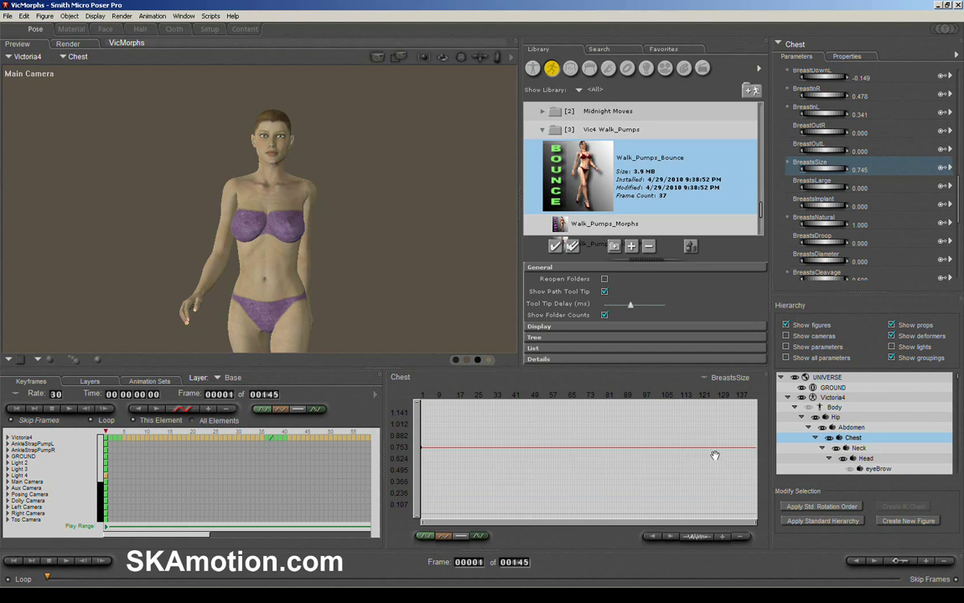
- Add a BreastsSize key at frame 128 and set its value to 0
{"action": "left_click_drag", "start_coordinate": [716, 447], "coordinate": [716, 470]}
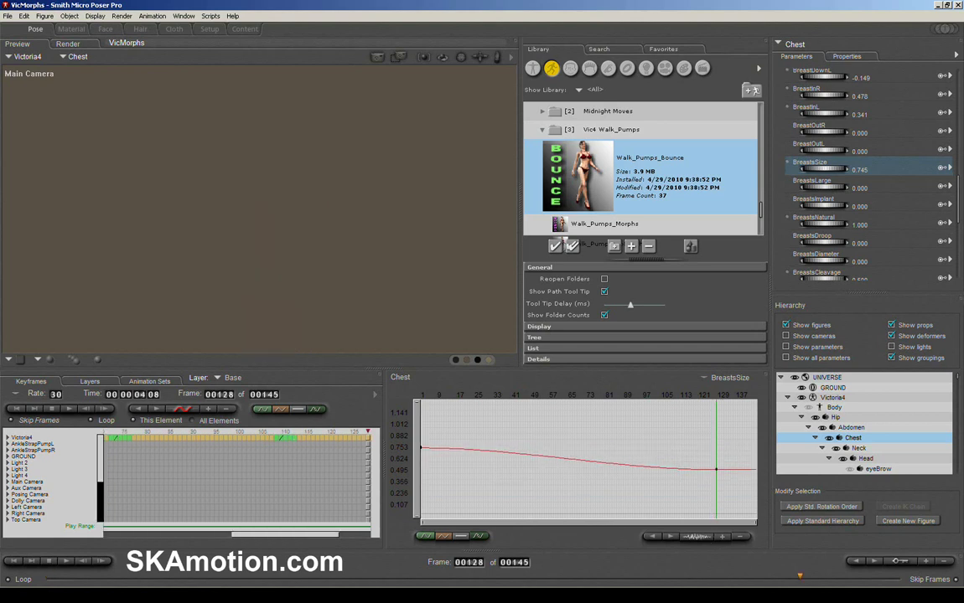
{"action": "left_click", "coordinate": [863, 168]}
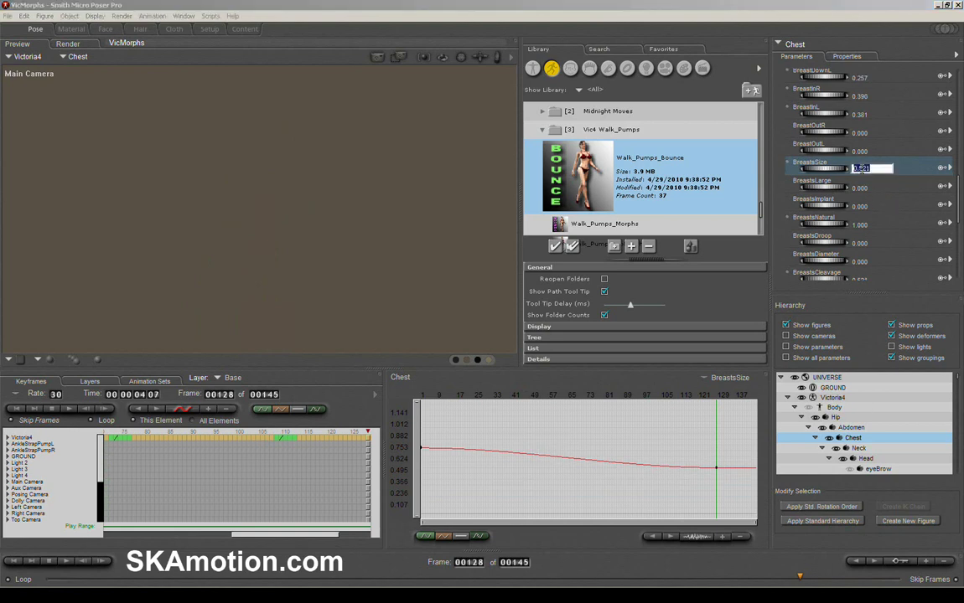
{"action": "type", "text": "0"}
{"action": "key", "text": "Return"}
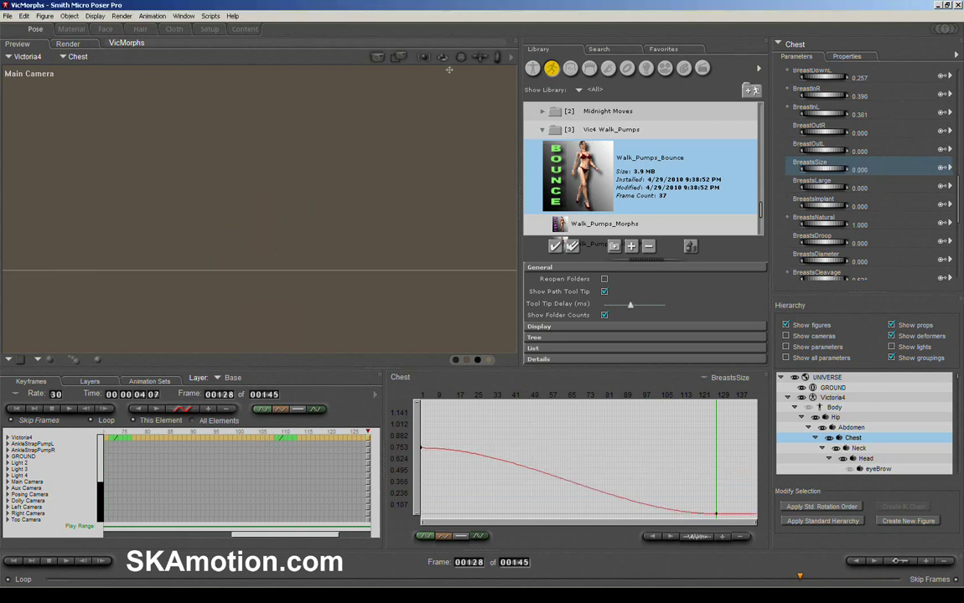
- Go back to frame 1 and delete the BreastsSize key at frame 128
{"action": "mouse_move", "coordinate": [38, 580]}
{"action": "left_mouse_down"}
{"action": "mouse_move", "coordinate": [277, 578]}
{"action": "mouse_move", "coordinate": [46, 579]}
{"action": "left_mouse_up"}
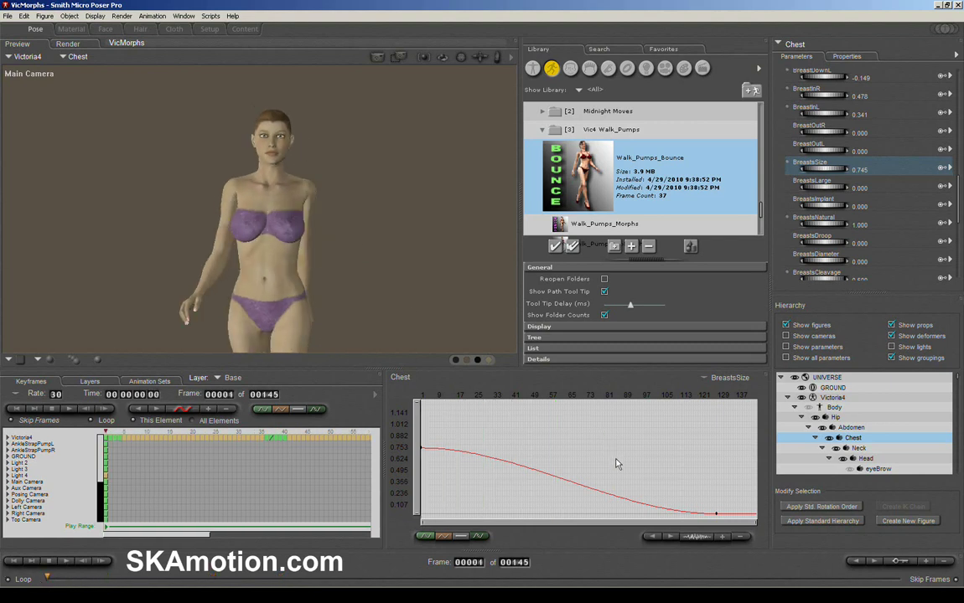
{"action": "left_click_drag", "start_coordinate": [621, 463], "coordinate": [746, 501]}
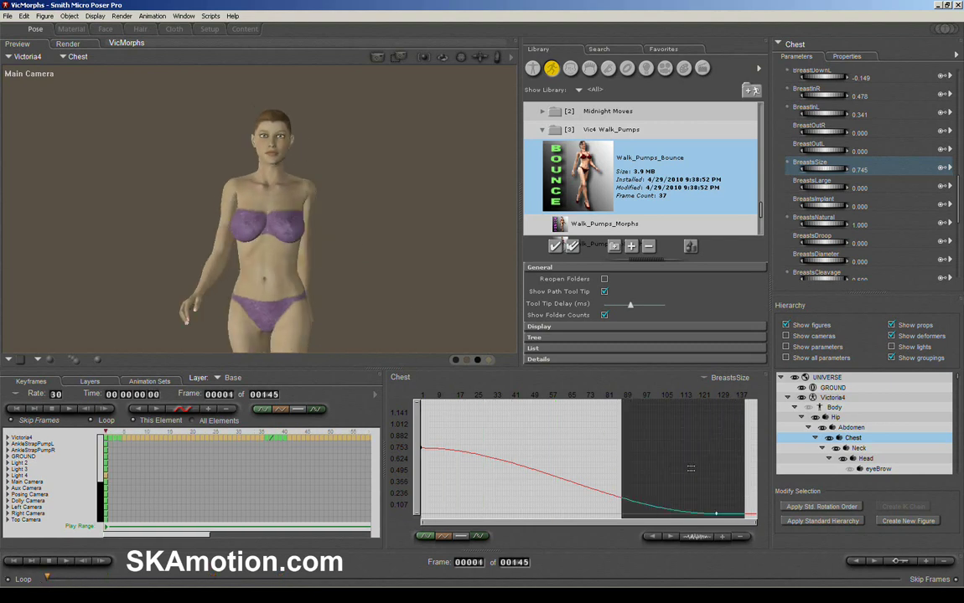
{"action": "key", "text": "Delete"}
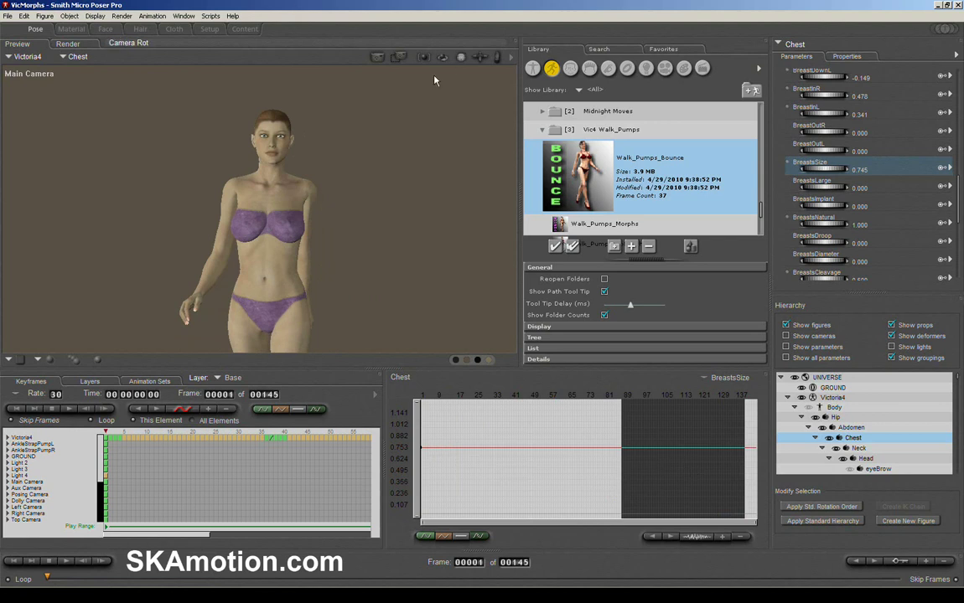
- Switch the view to the Left Camera and set the timeline to frame 1
{"action": "right_click", "coordinate": [352, 194]}
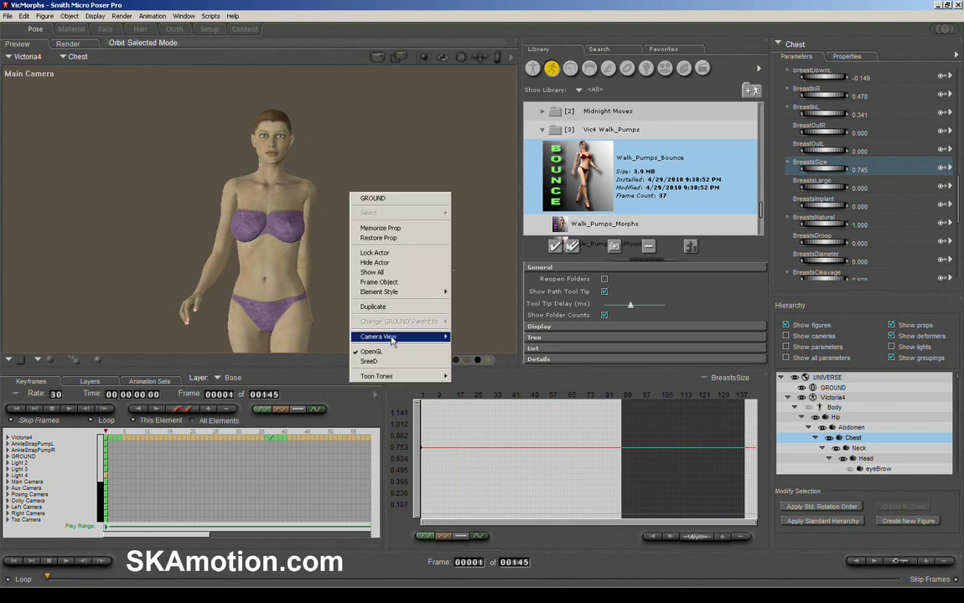
{"action": "mouse_move", "coordinate": [428, 342]}
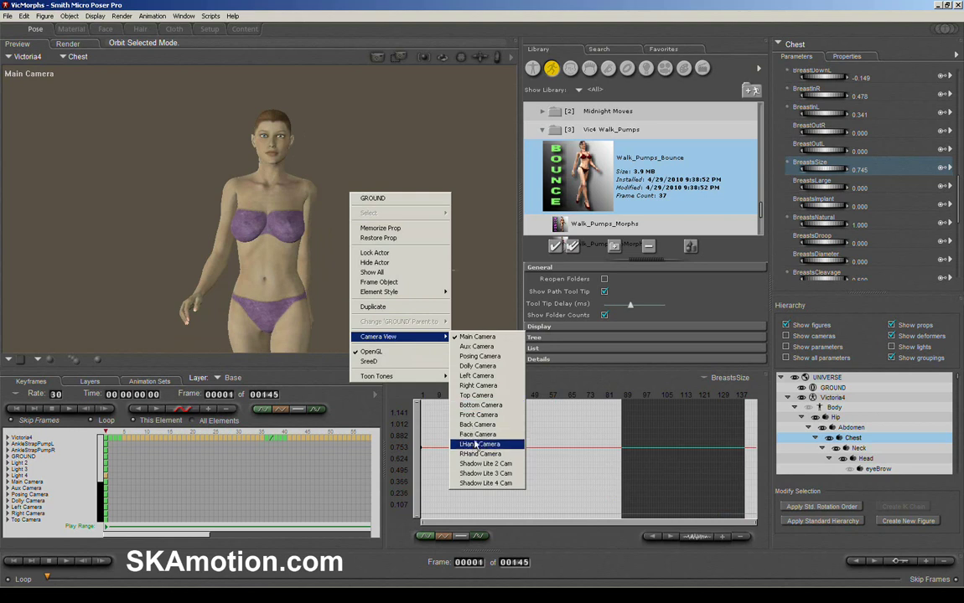
{"action": "left_click", "coordinate": [476, 377]}
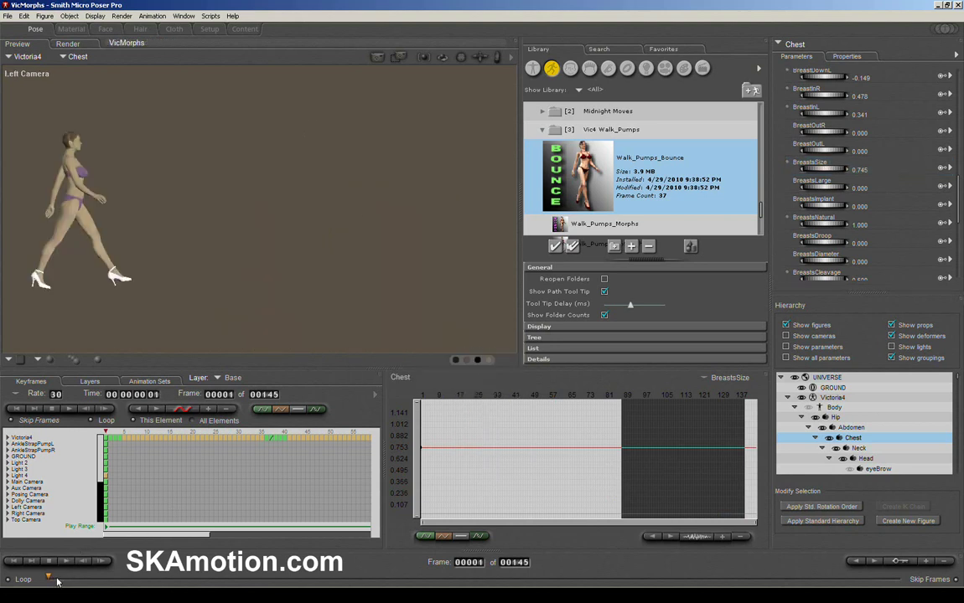
{"action": "left_click_drag", "start_coordinate": [48, 579], "coordinate": [2, 582]}
- Make a full-length AVI movie of the walk named RenderWalk in Tutorial Renders, with compression quality 100
{"action": "left_click", "coordinate": [152, 16]}
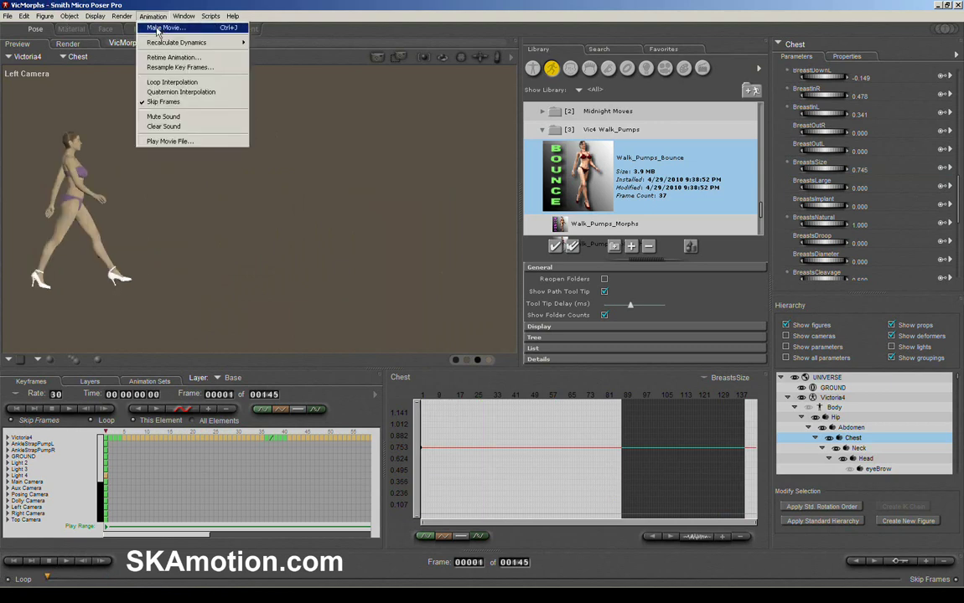
{"action": "left_click", "coordinate": [149, 26]}
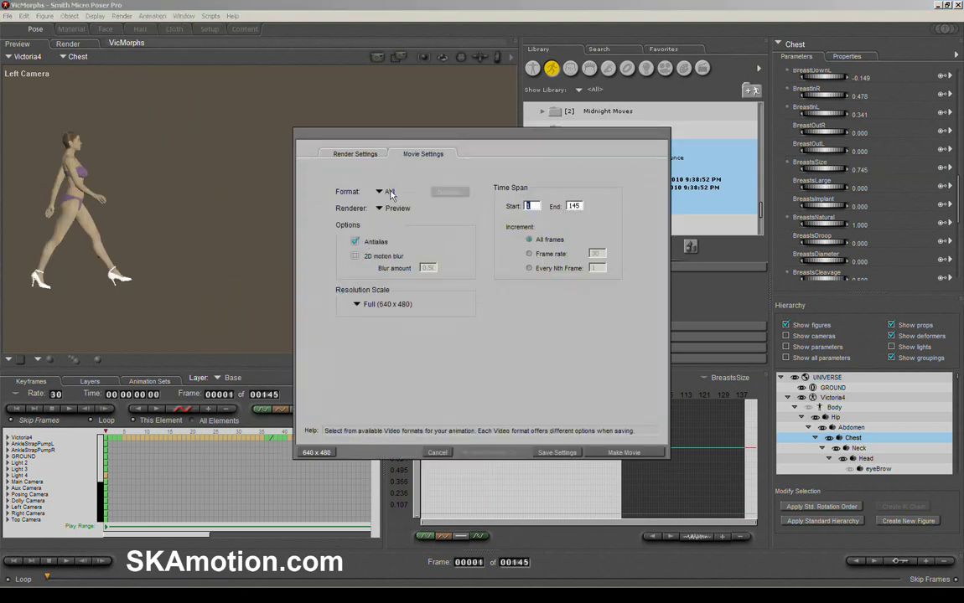
{"action": "left_click", "coordinate": [623, 453]}
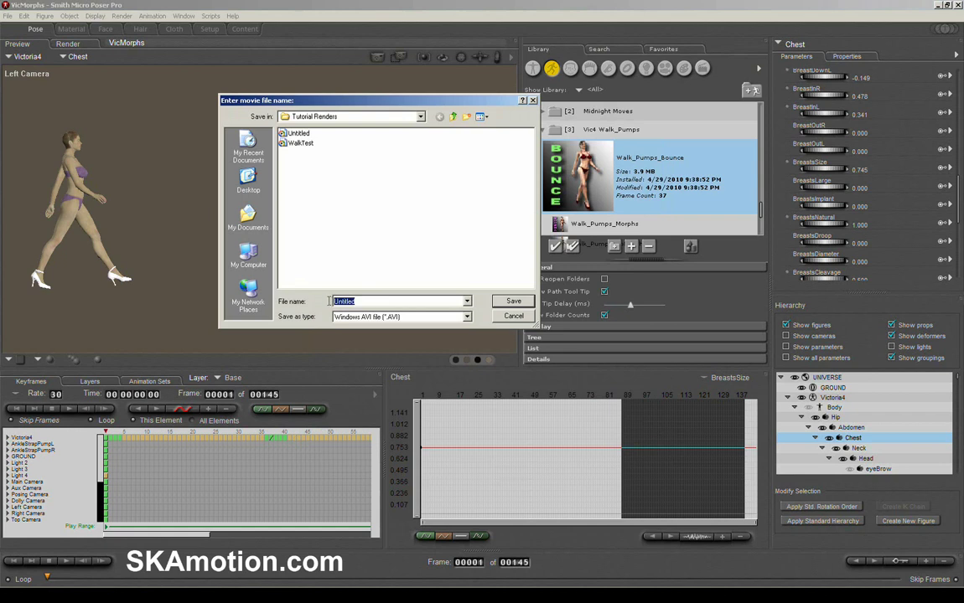
{"action": "type", "text": "RenderWalk"}
{"action": "key", "text": "Return"}
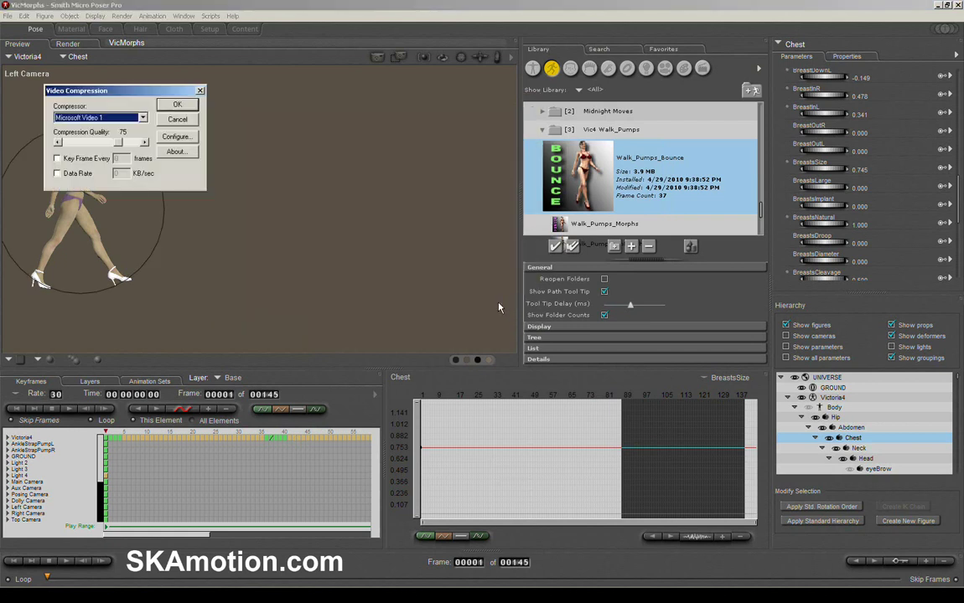
{"action": "left_click_drag", "start_coordinate": [122, 97], "coordinate": [328, 123]}
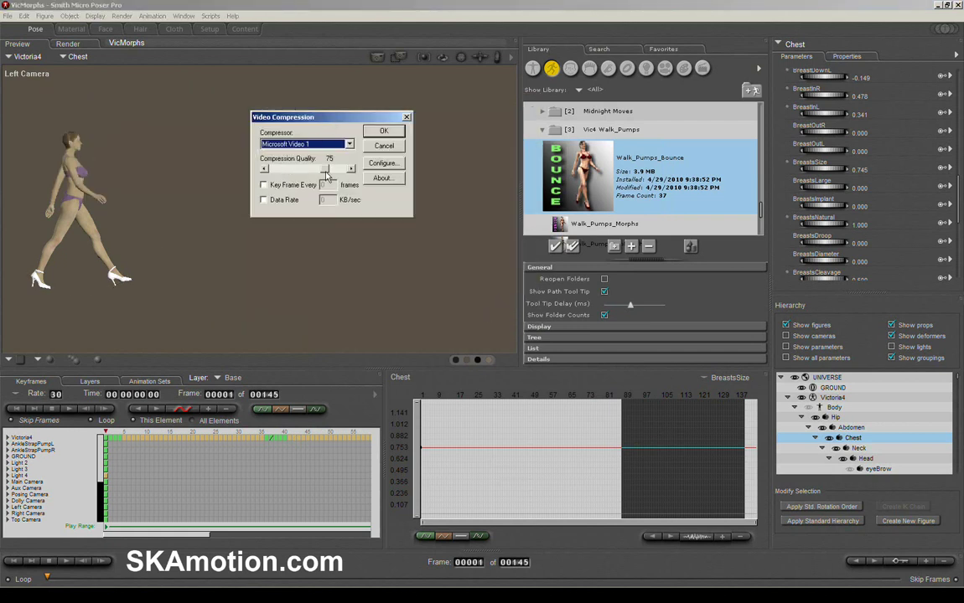
{"action": "left_click", "coordinate": [335, 168]}
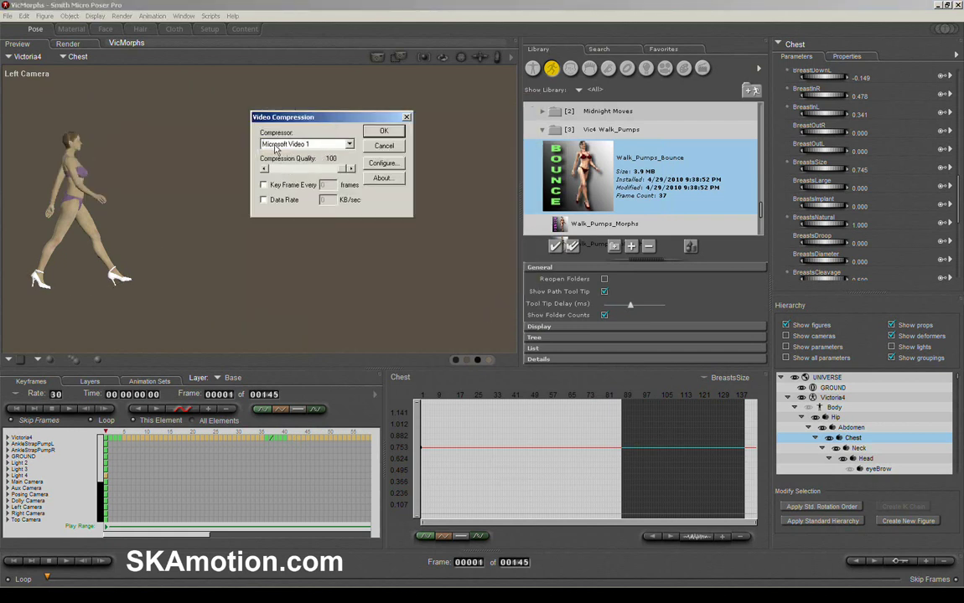
{"action": "left_click", "coordinate": [390, 135]}
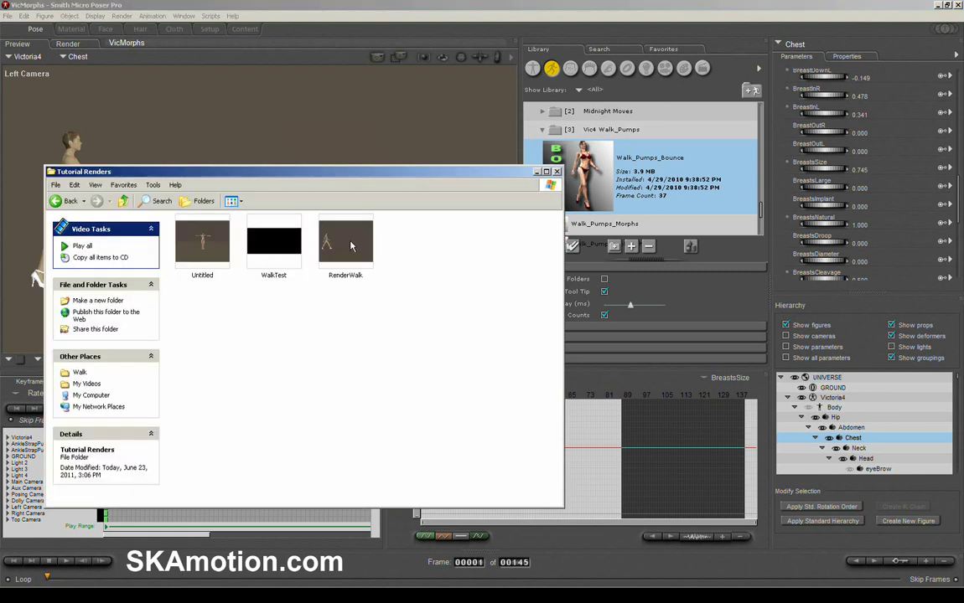
- Open the RenderWalk movie from the Tutorial Renders folder in a separate media player, play it through, and clear the player away
{"action": "left_click", "coordinate": [351, 245]}
{"action": "right_click", "coordinate": [344, 242]}
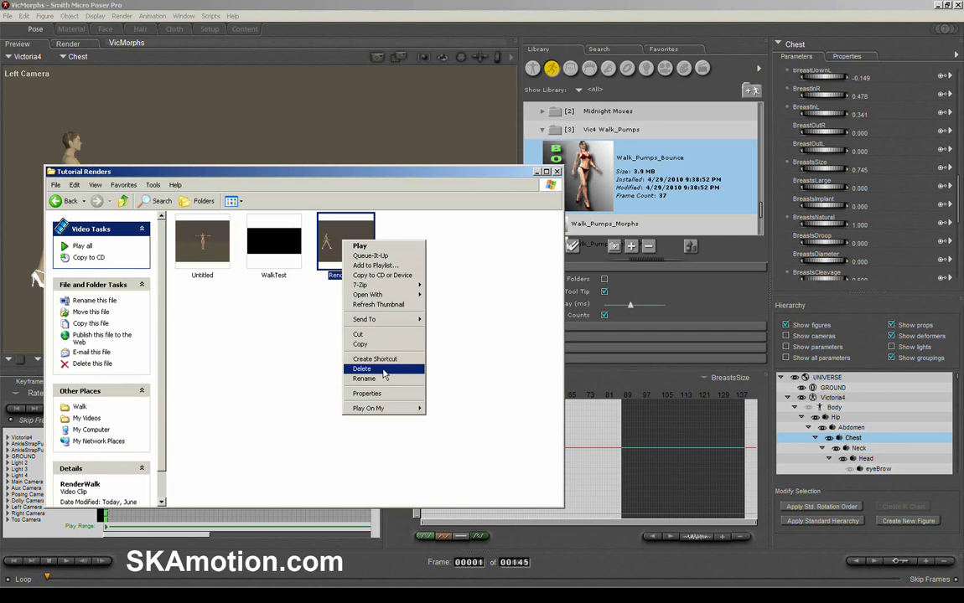
{"action": "mouse_move", "coordinate": [368, 295]}
{"action": "left_click", "coordinate": [448, 308]}
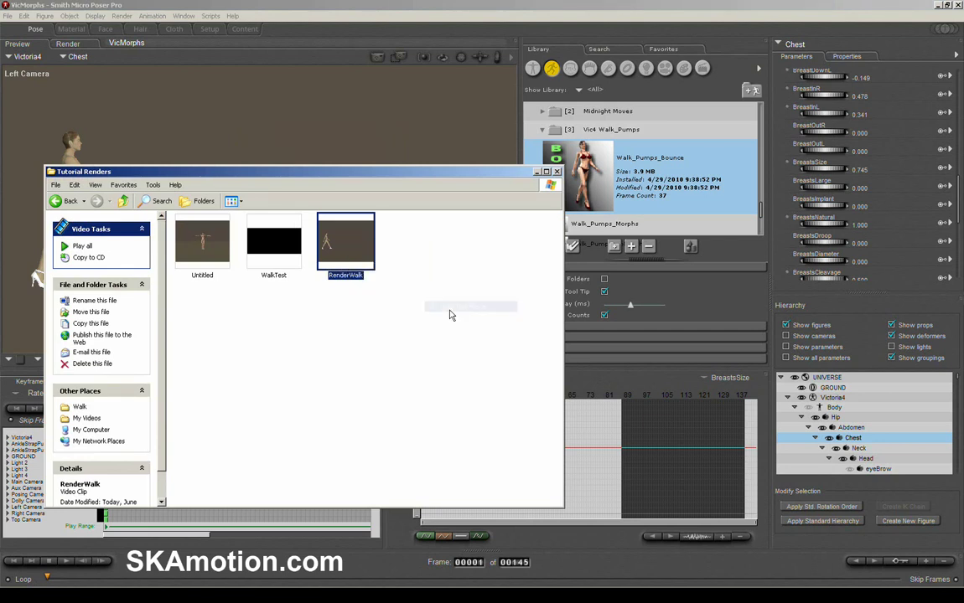
{"action": "left_click", "coordinate": [537, 171]}
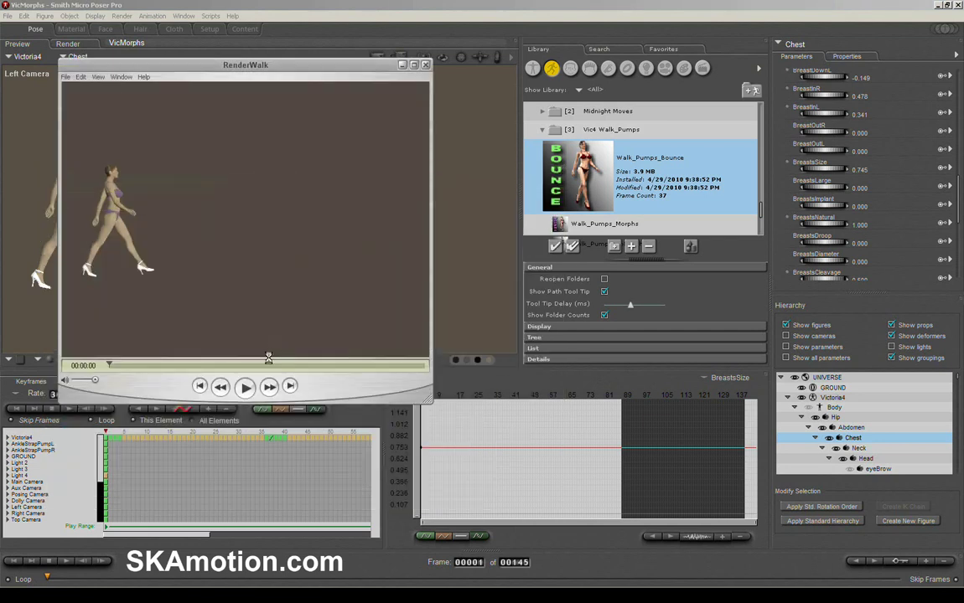
{"action": "left_click", "coordinate": [245, 387]}
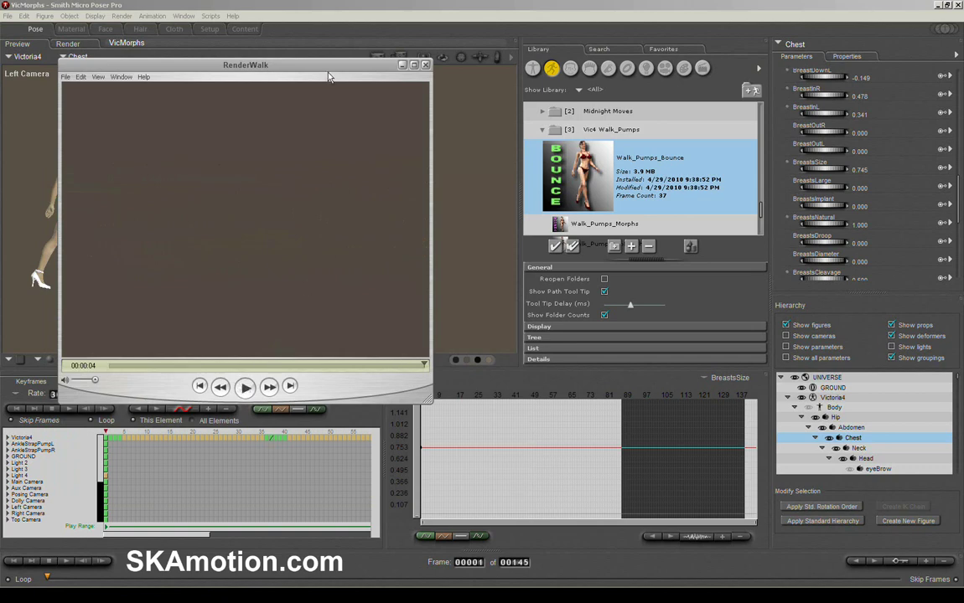
{"action": "left_click_drag", "start_coordinate": [328, 73], "coordinate": [567, 257]}
{"action": "left_click", "coordinate": [666, 248]}
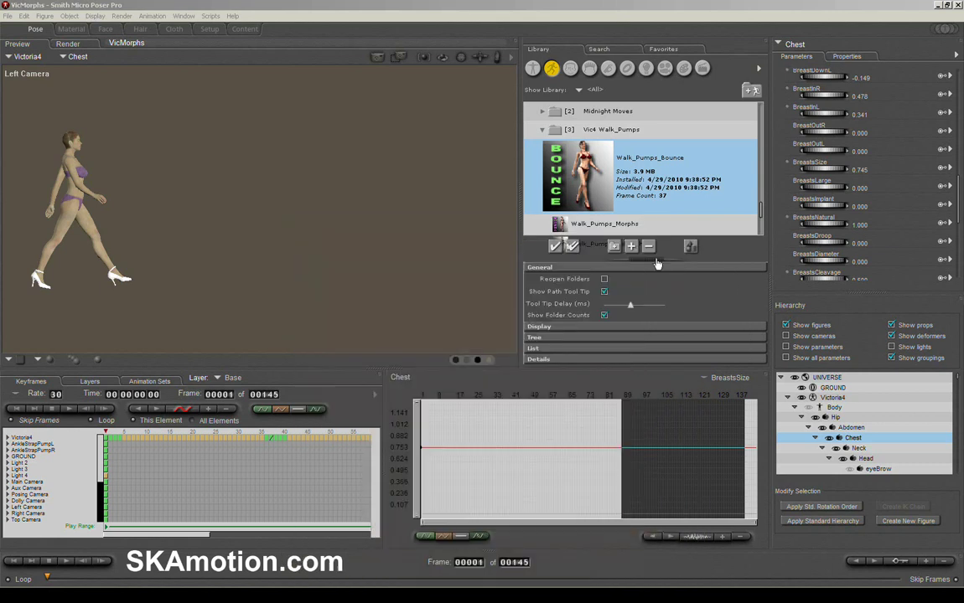
- Move the animation timeline forward from the start to frame 70
{"action": "left_click", "coordinate": [48, 582]}
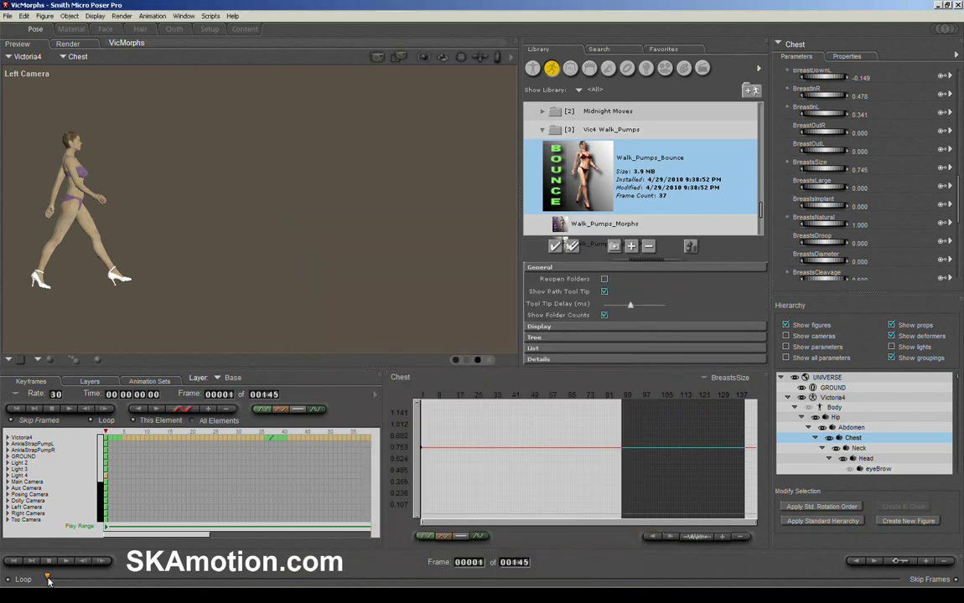
{"action": "left_click_drag", "start_coordinate": [49, 581], "coordinate": [459, 578]}
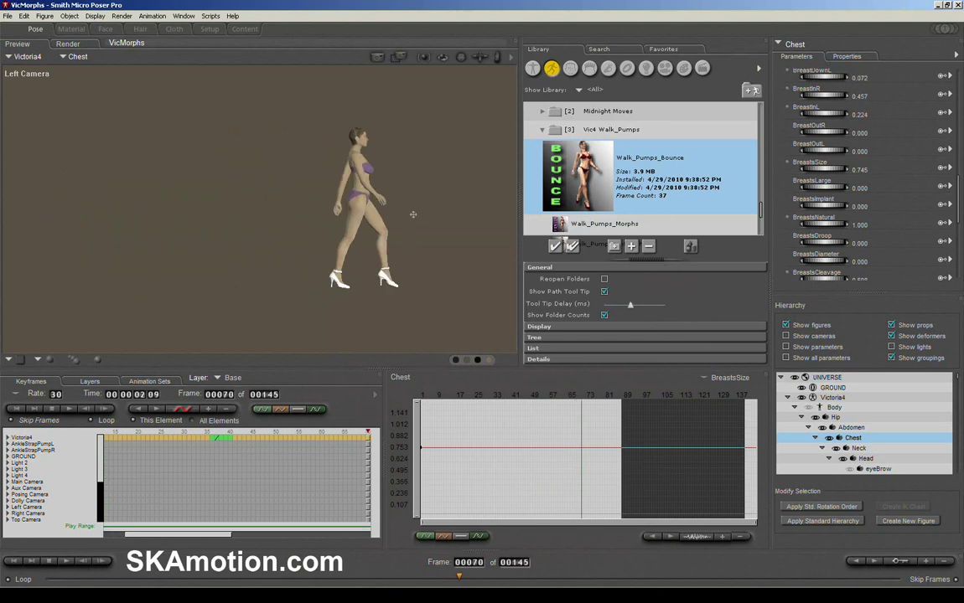